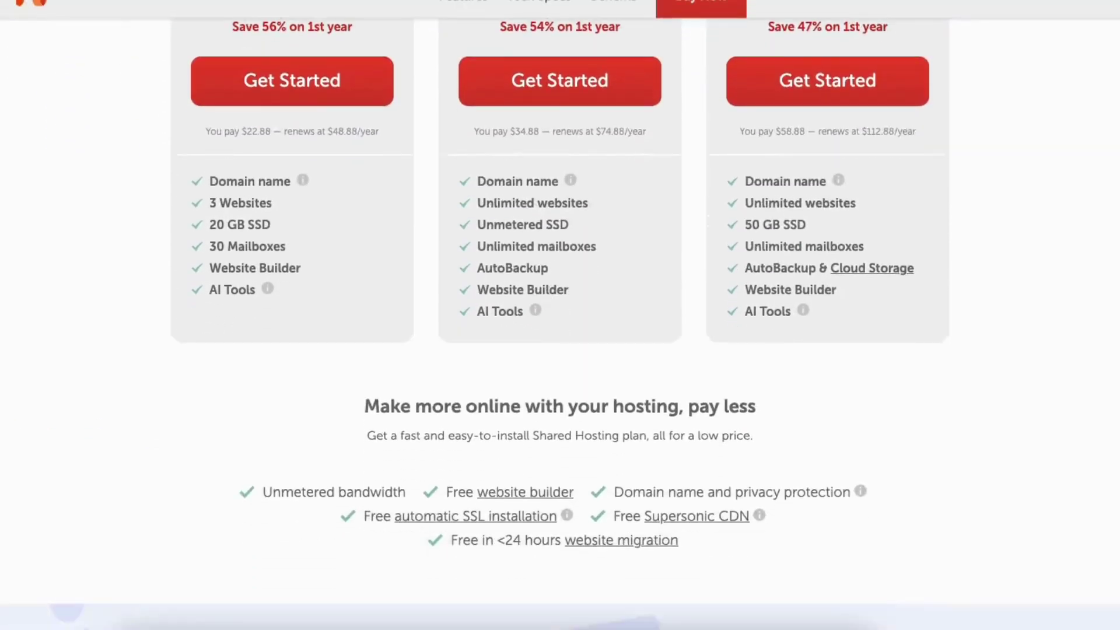
scroll(561, 315, "down", 19)
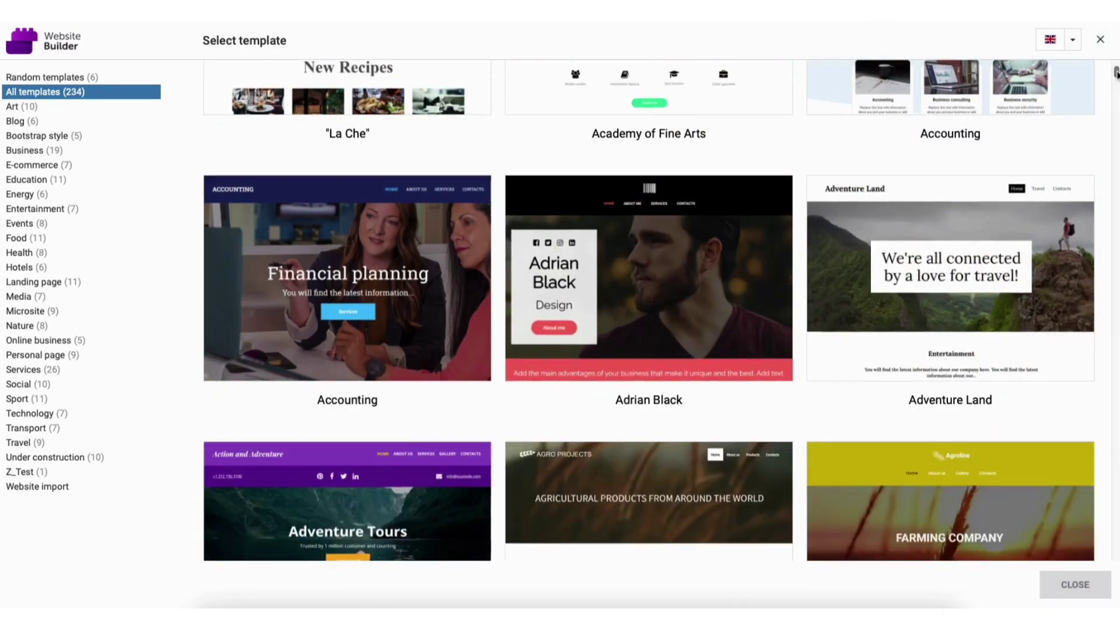
scroll(1116, 76, "down", 2)
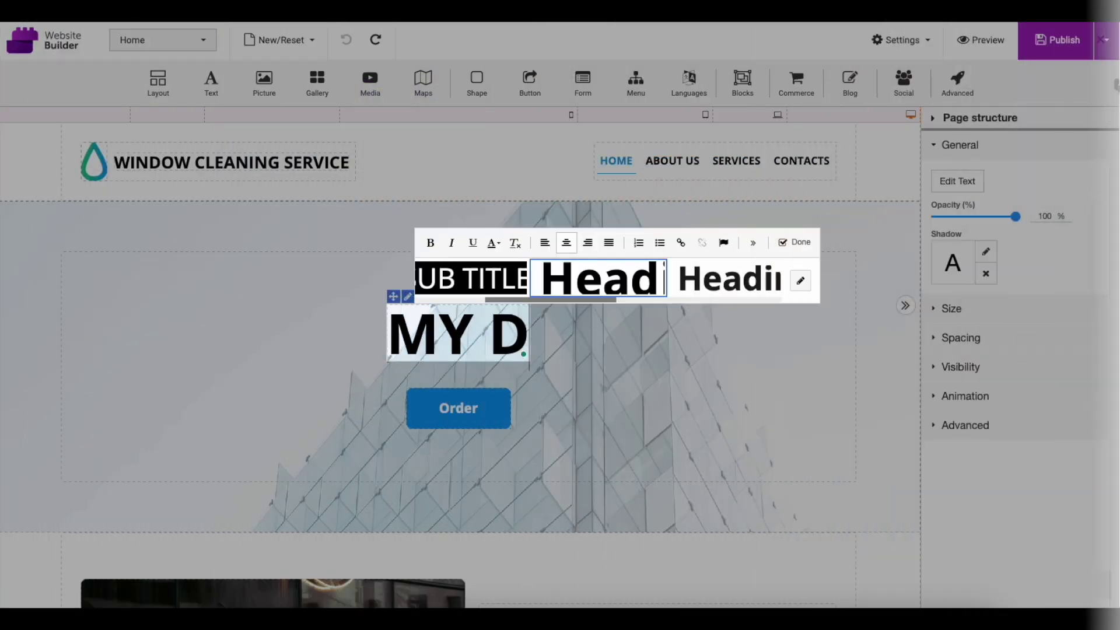
Extend the window-cleaning template's hero heading by adding the letters 'SIT'
type("SIT")
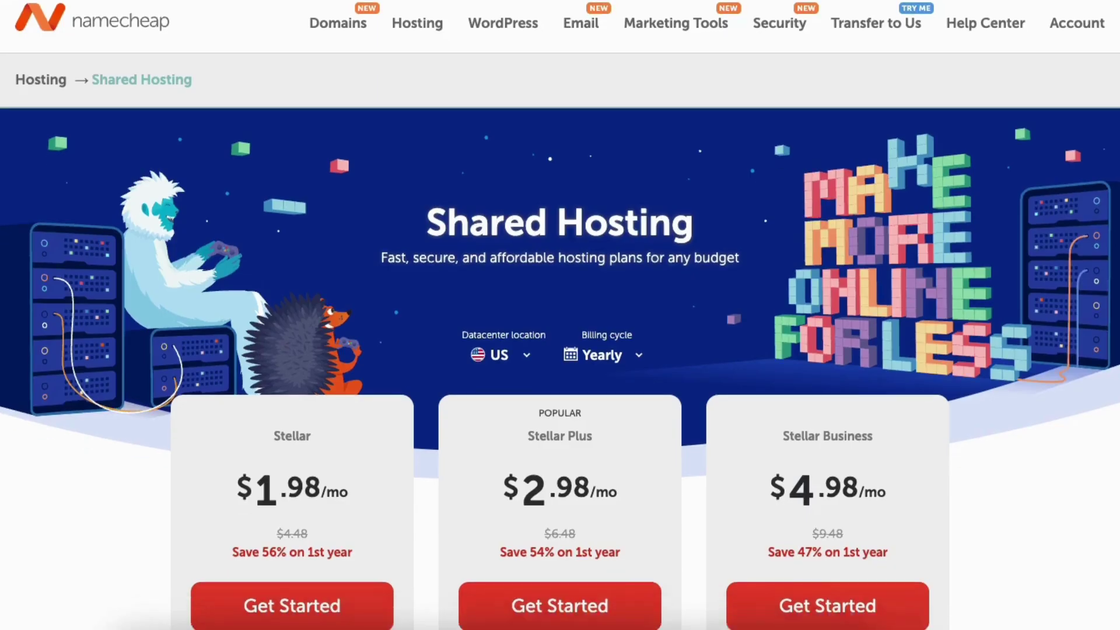
scroll(560, 315, "down", 15)
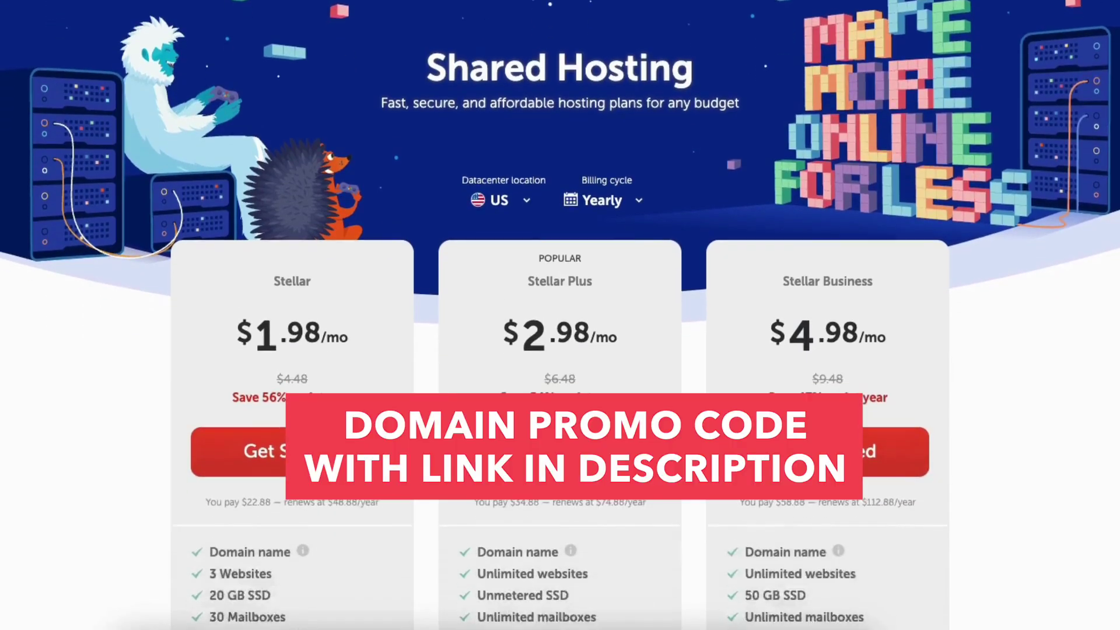
scroll(560, 316, "down", 15)
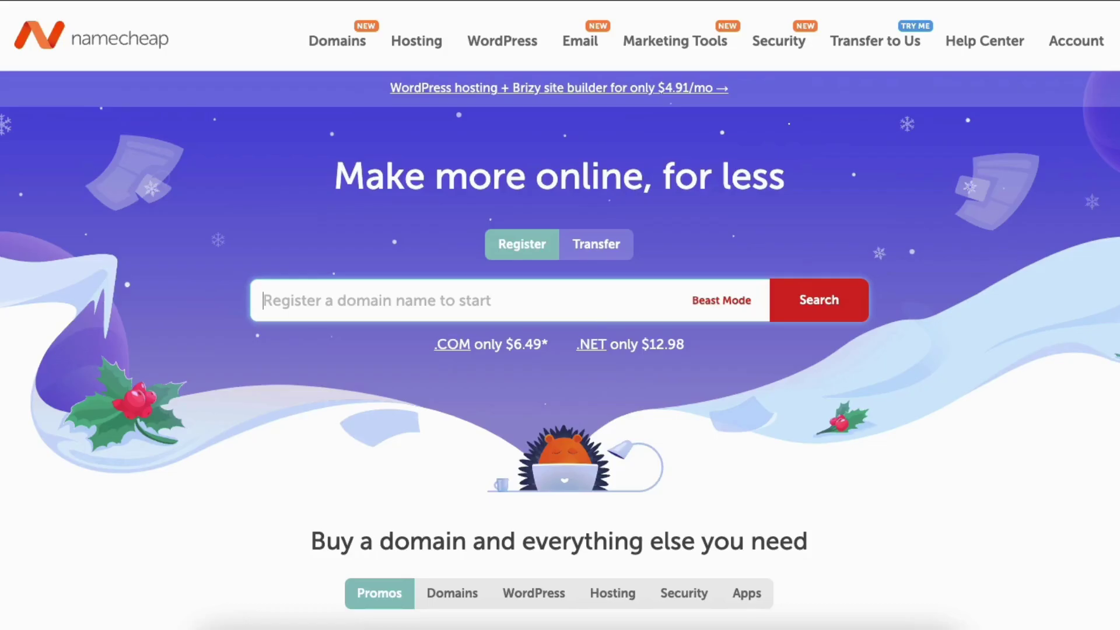
scroll(560, 315, "down", 10)
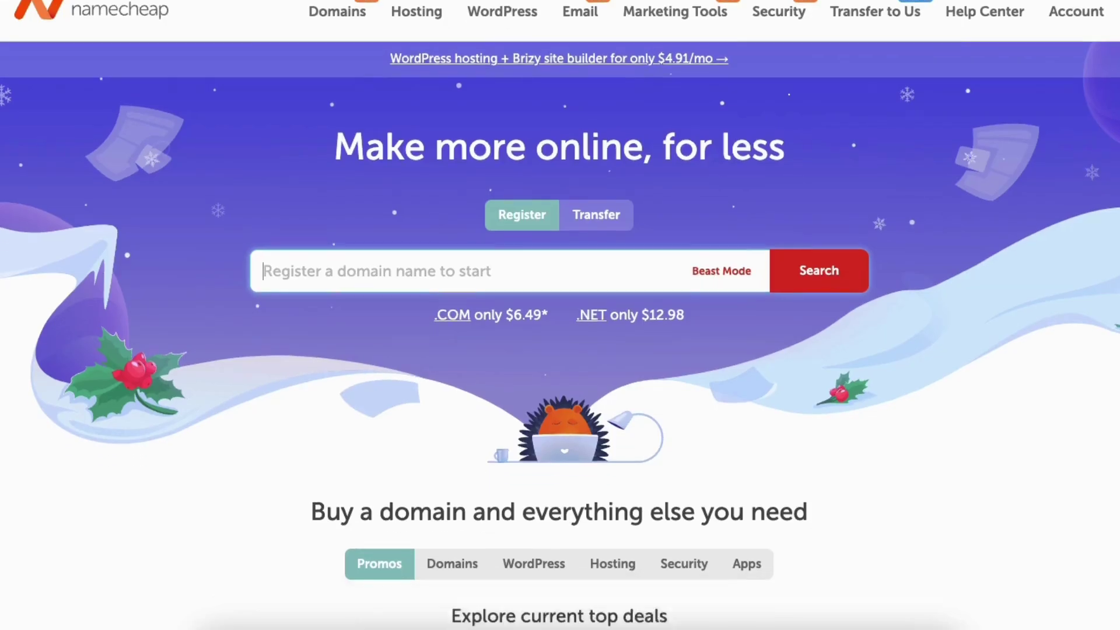
scroll(560, 315, "down", 10)
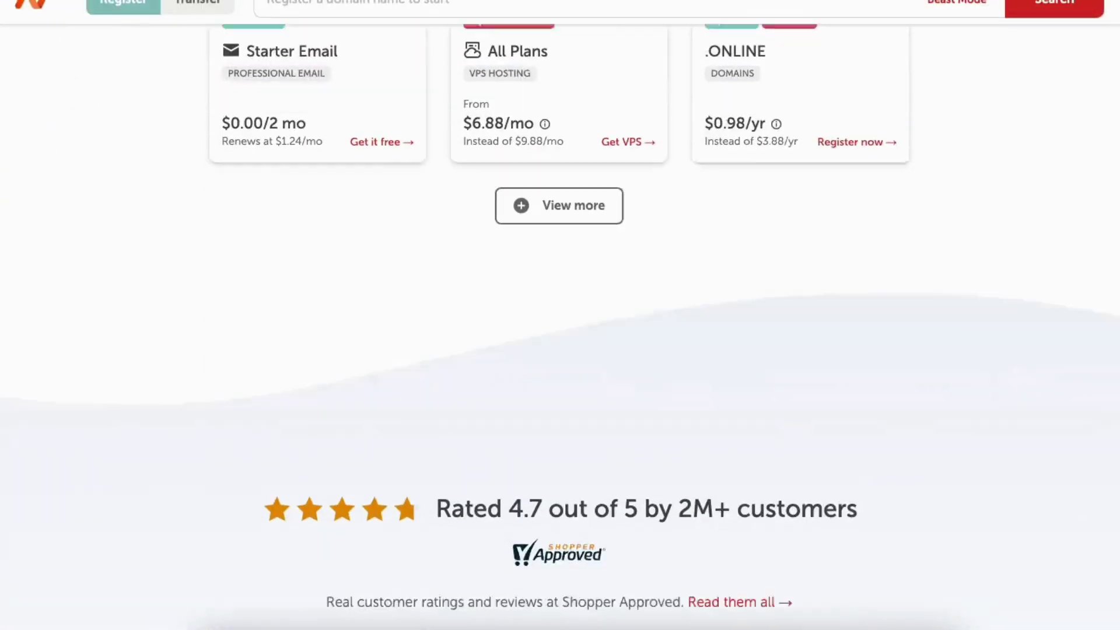
scroll(560, 315, "down", 16)
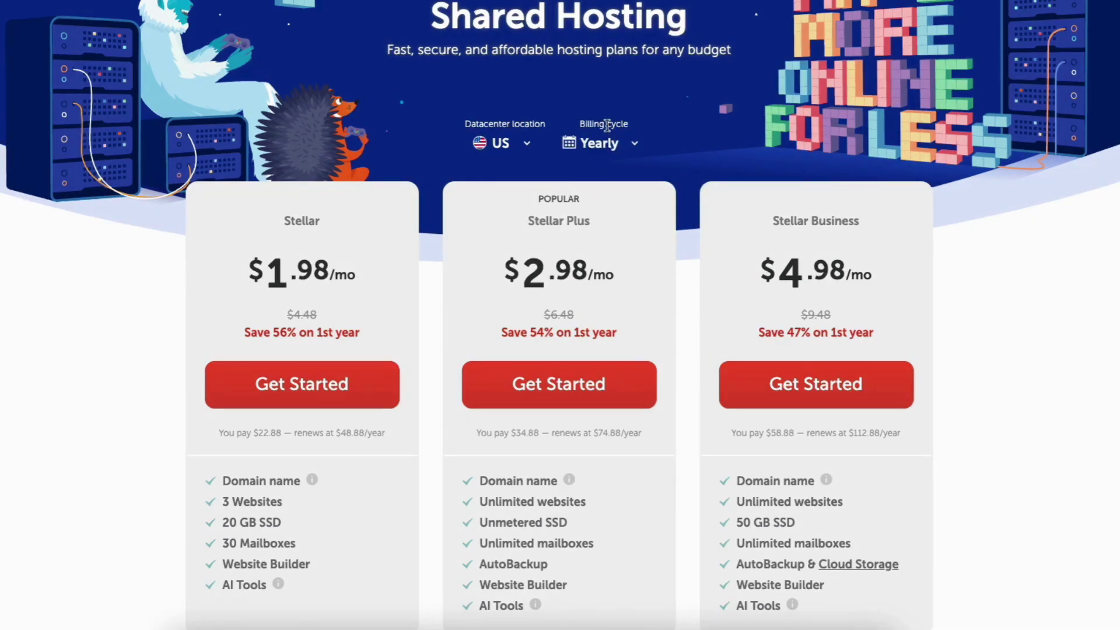
Switch the Shared Hosting billing cycle to 2 Years, leaving the datacenter at US
left_click(616, 146)
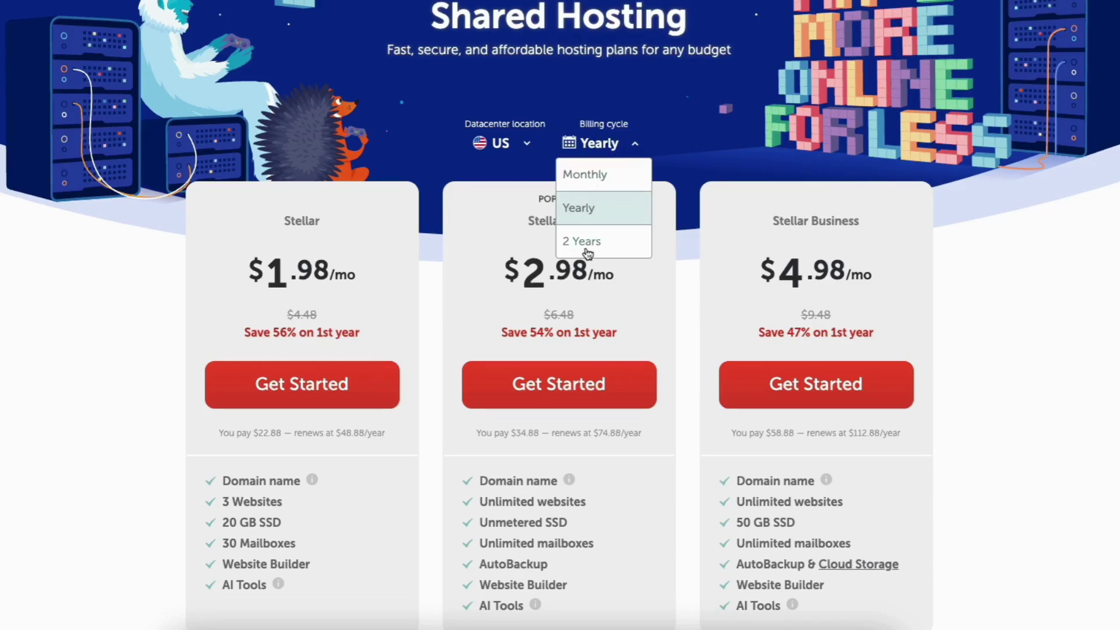
left_click(585, 174)
scroll(577, 181, "down", 2)
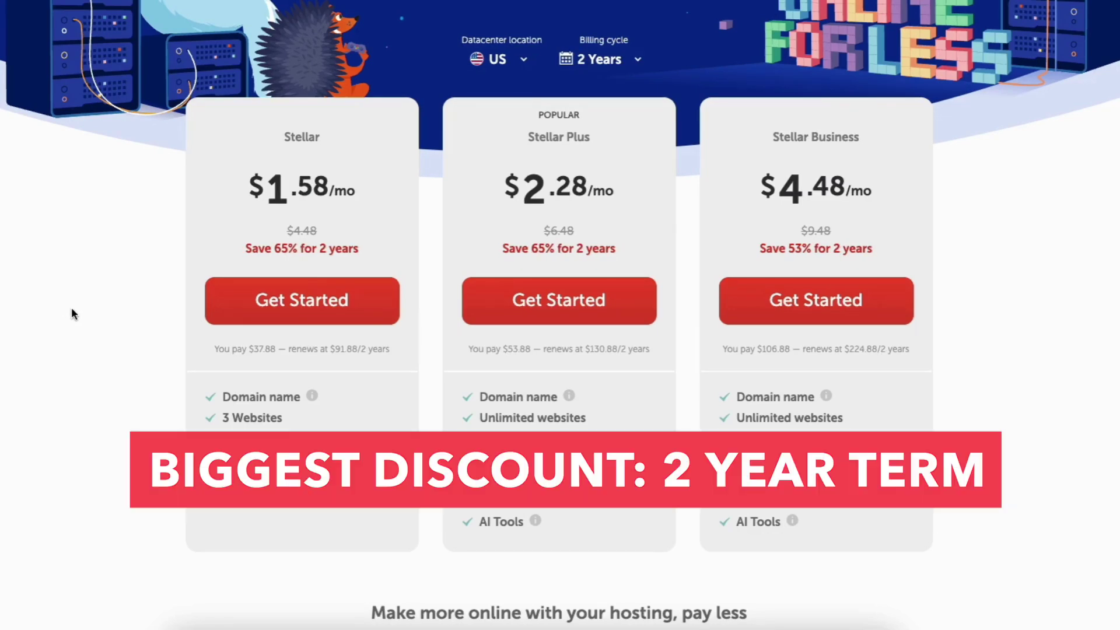
left_click(500, 66)
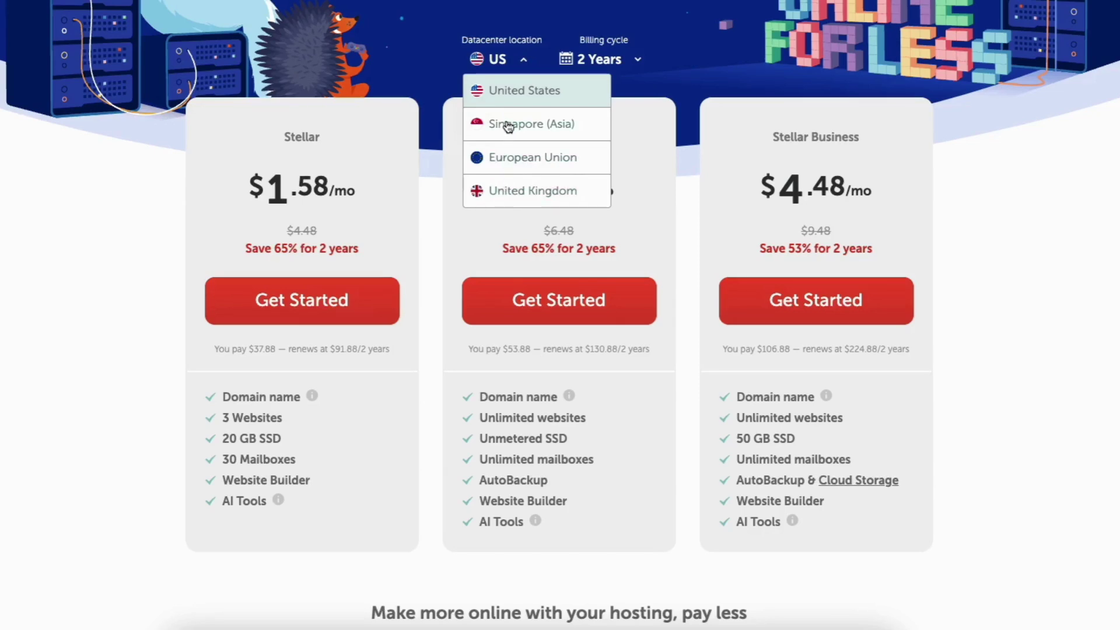
left_click(430, 223)
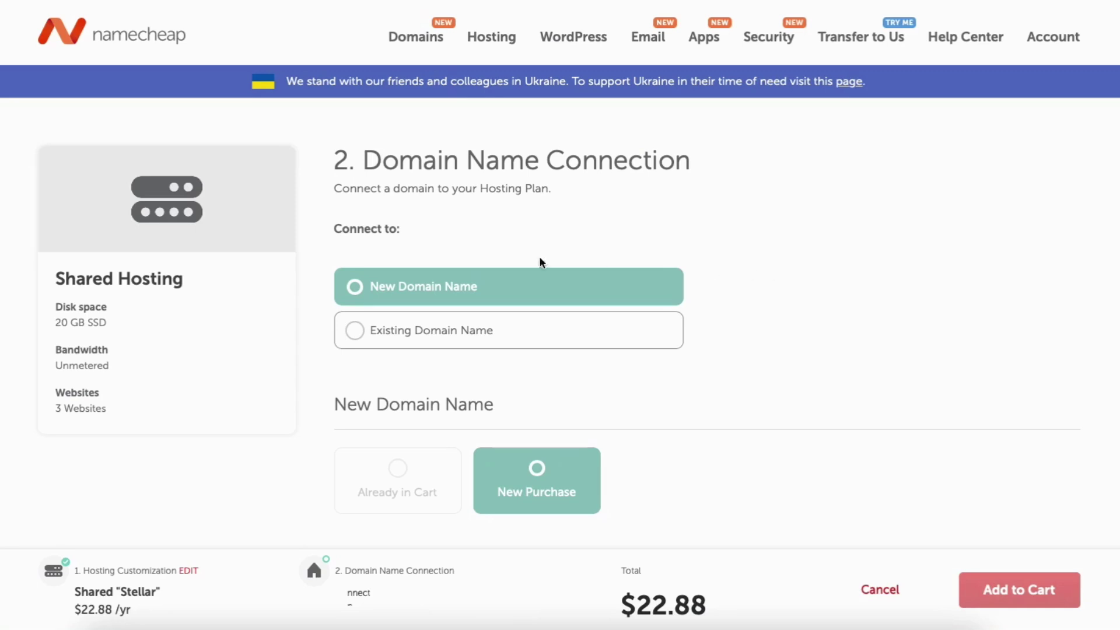
Under New Domain Name > New Purchase, search for testsite3645.com and keep the .com result
left_click(356, 335)
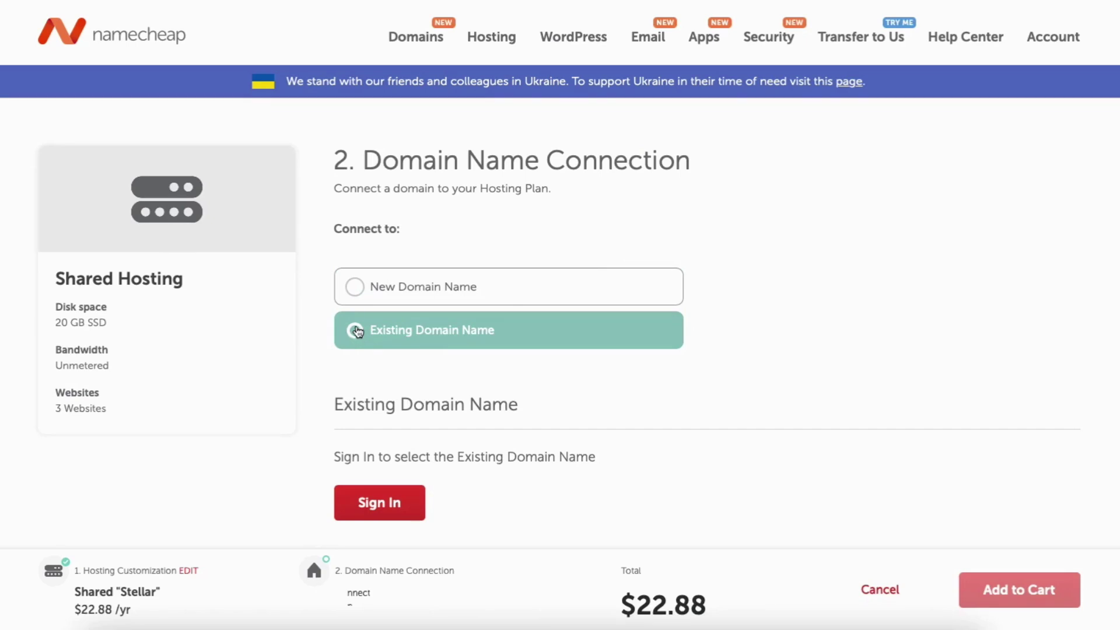
left_click(357, 287)
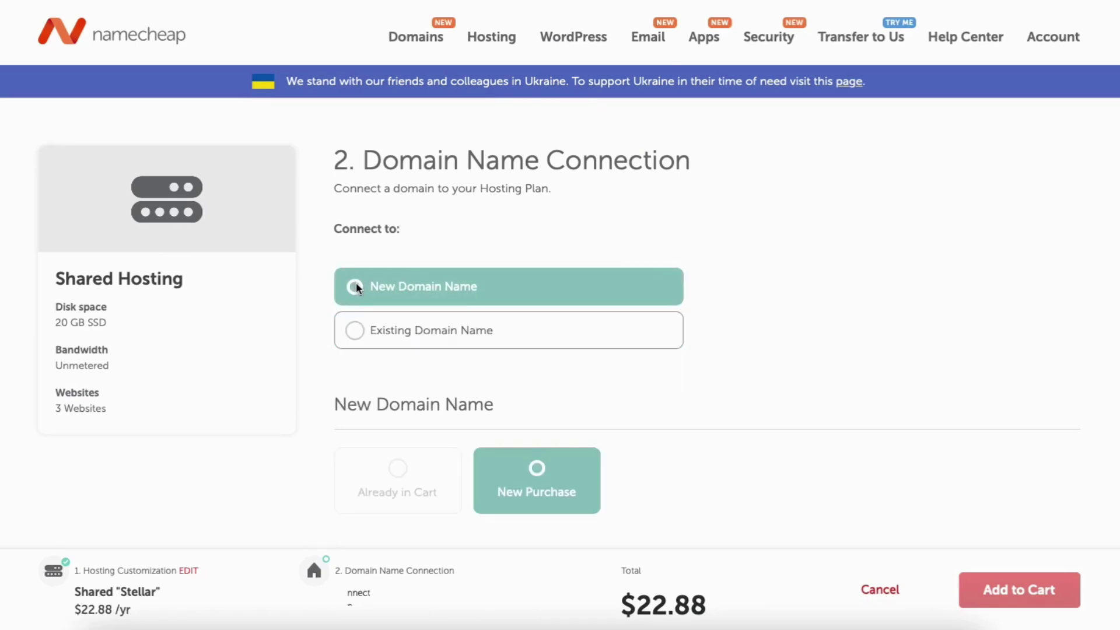
scroll(560, 315, "down", 6)
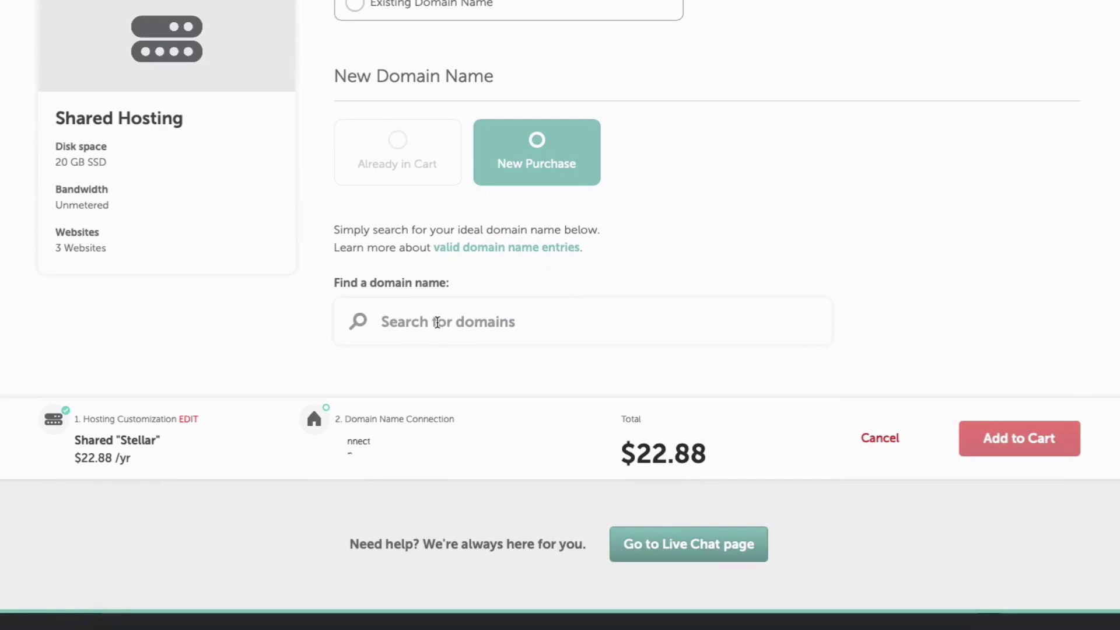
left_click(439, 328)
scroll(439, 328, "down", 1)
type("testsite")
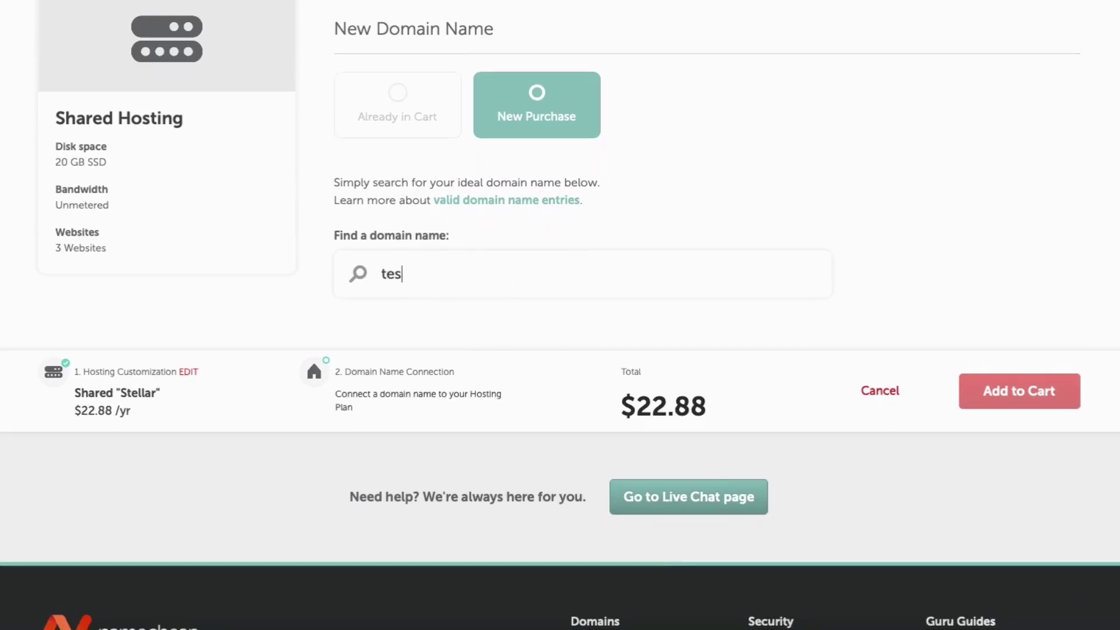
type("465.com")
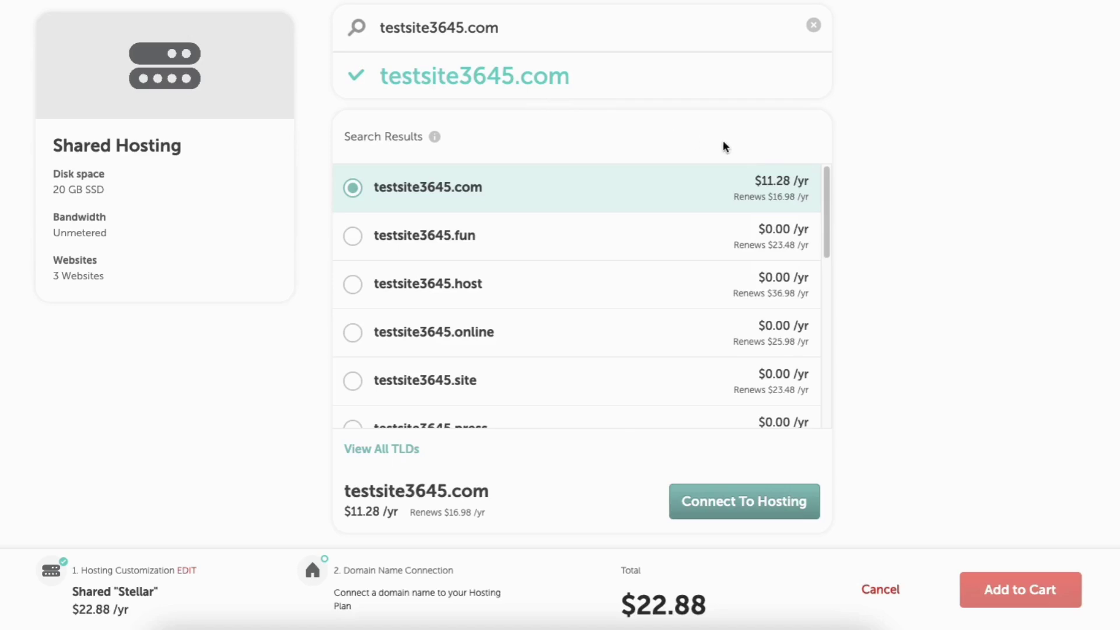
mouse_move(830, 203)
left_mouse_down()
mouse_move(831, 376)
mouse_move(834, 185)
left_mouse_up()
Add the domain and Stellar hosting to the cart, apply the pasted promo code, then go to account signup
left_click(731, 505)
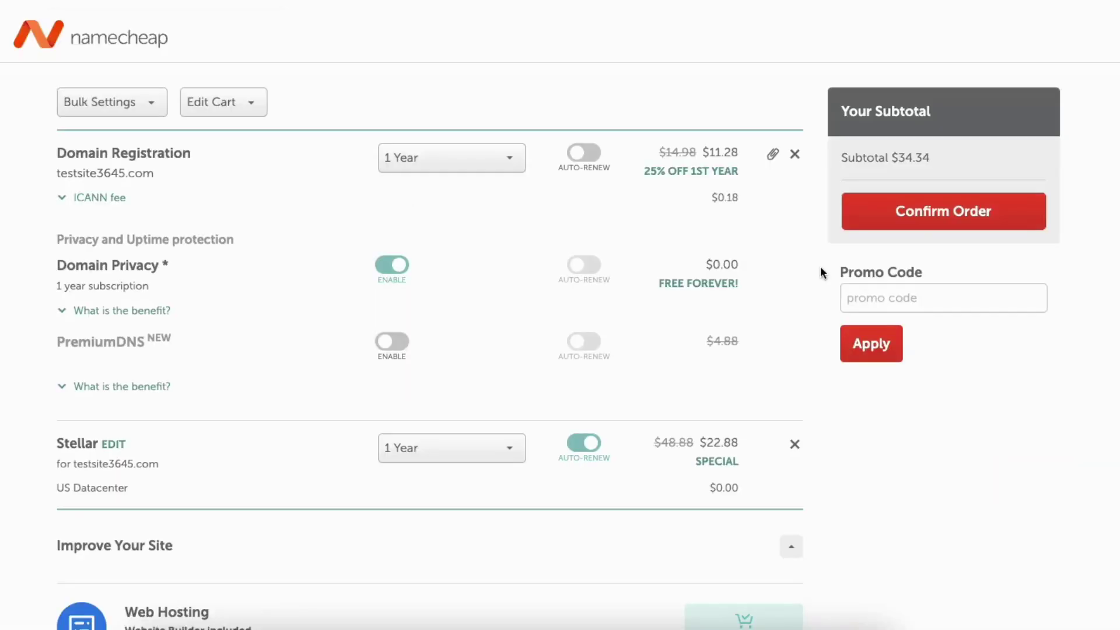
left_click(880, 295)
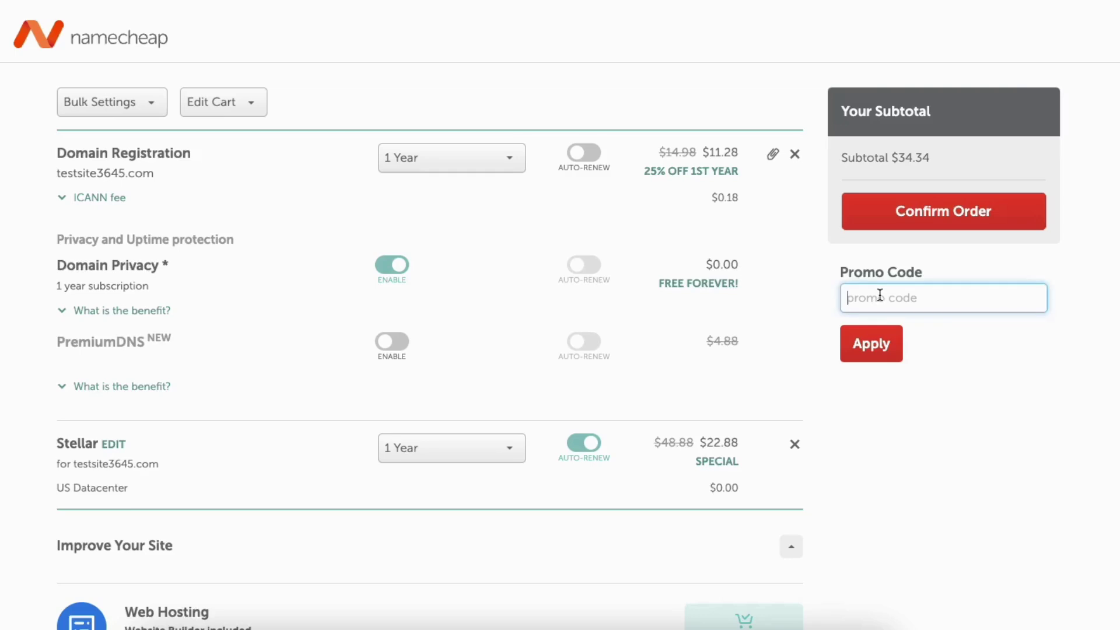
type("NEWCOM649")
left_click(868, 347)
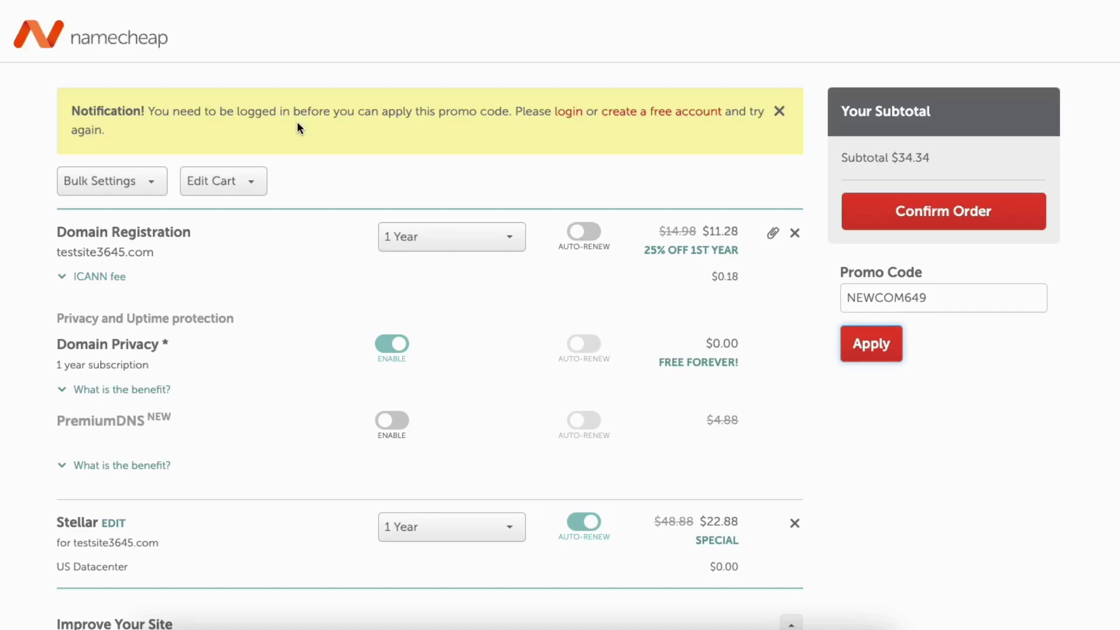
left_click(644, 120)
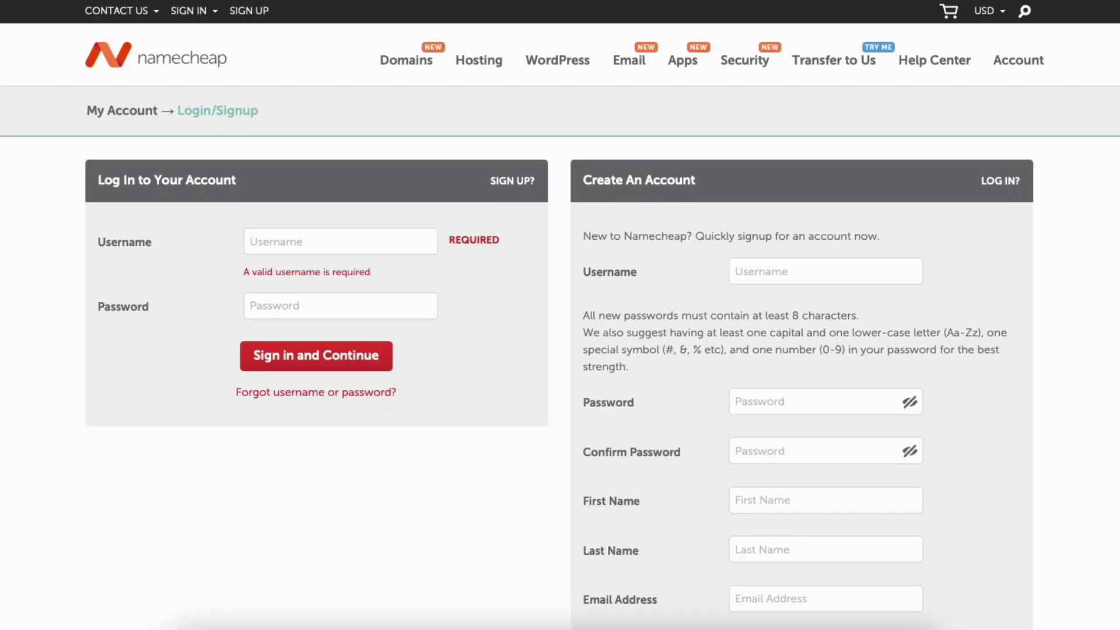
Paste the promo code NEWCOM649 into the cart again and apply it, cutting the subtotal to $29.55
scroll(560, 315, "down", 2)
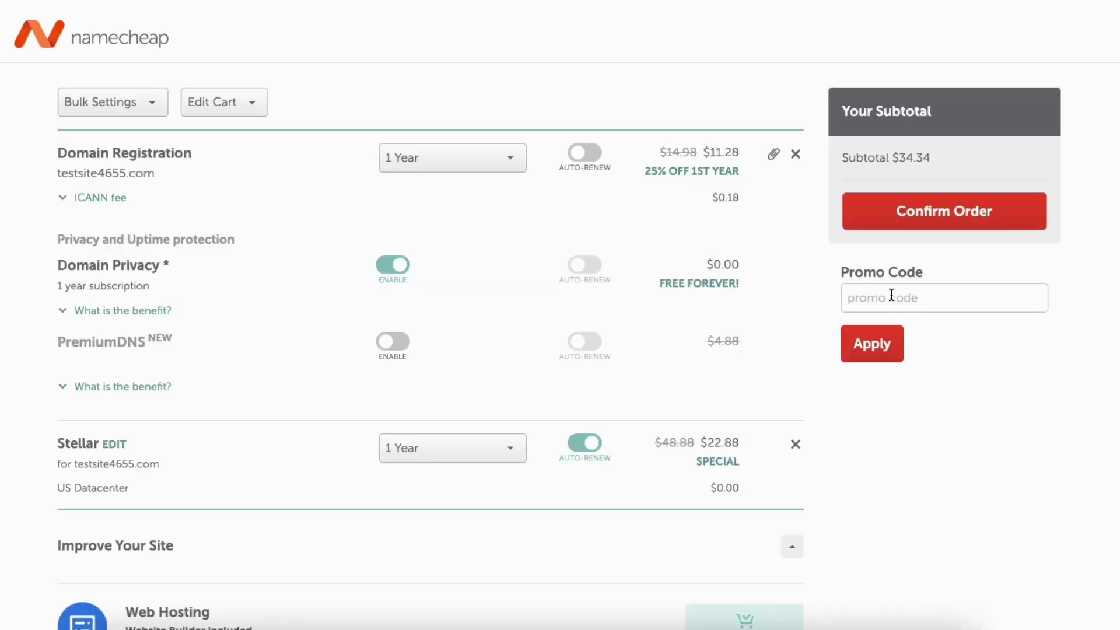
left_click(892, 296)
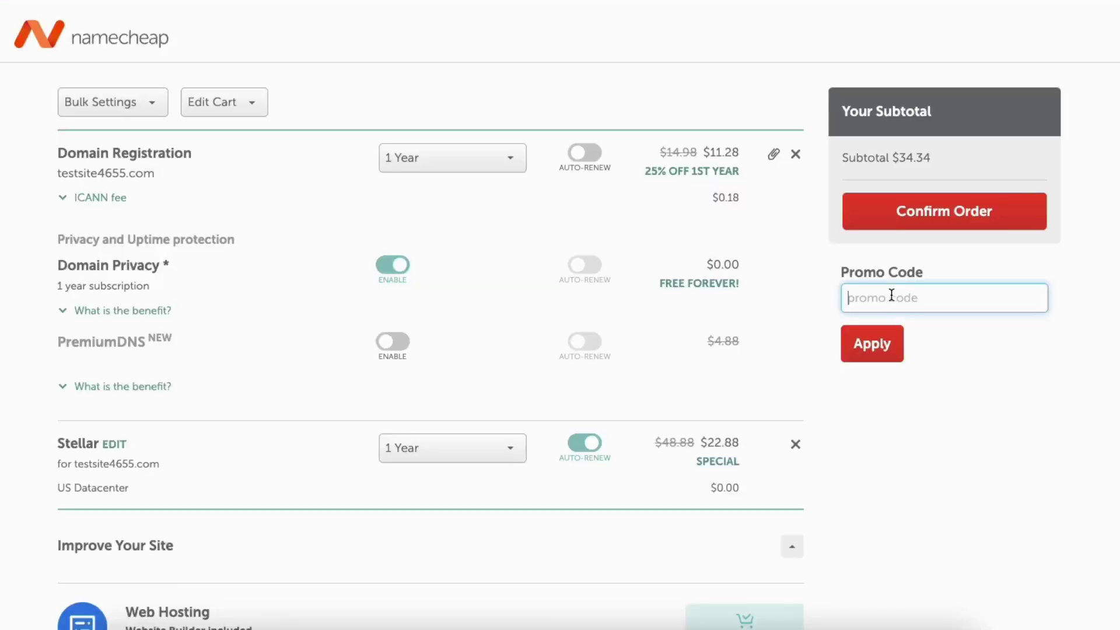
type("NEWCOM649")
left_click(869, 344)
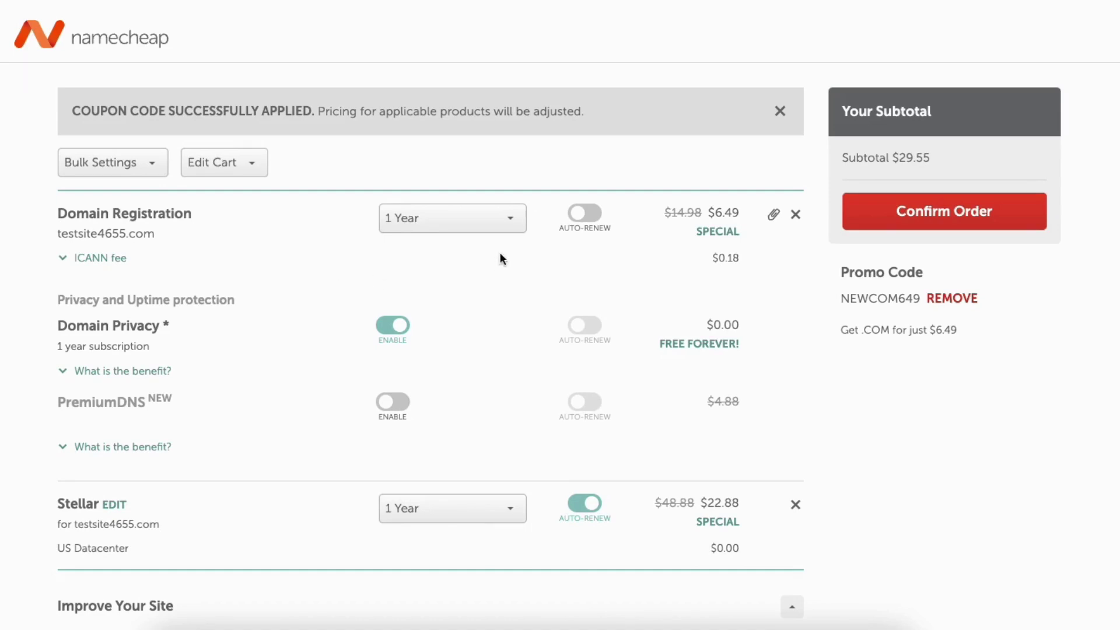
left_click(500, 220)
left_click_drag(523, 253, 527, 215)
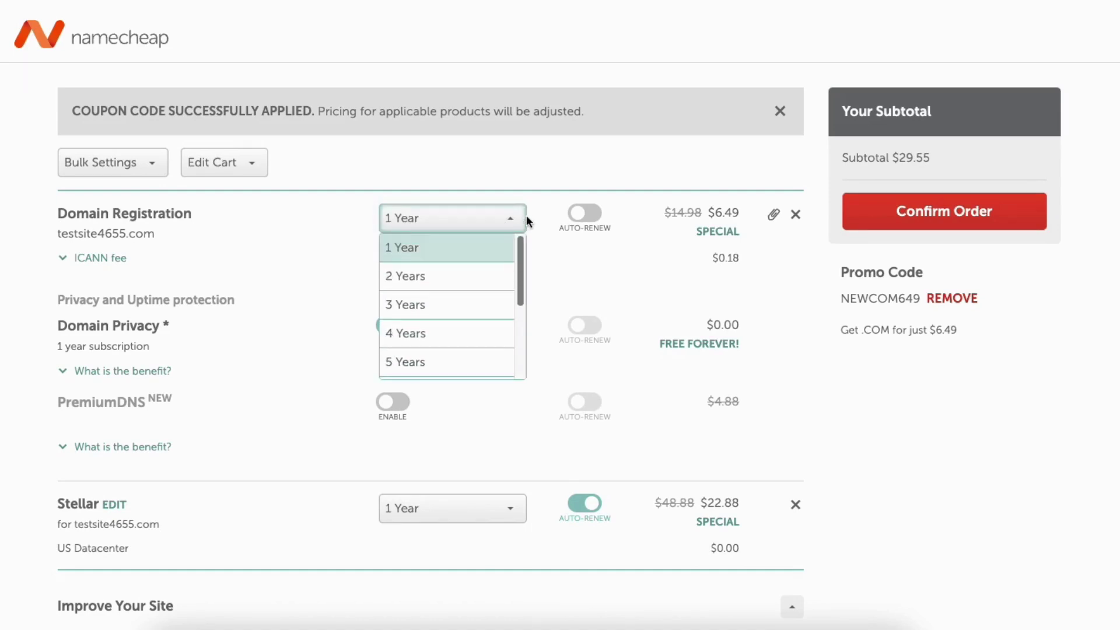
left_click(389, 251)
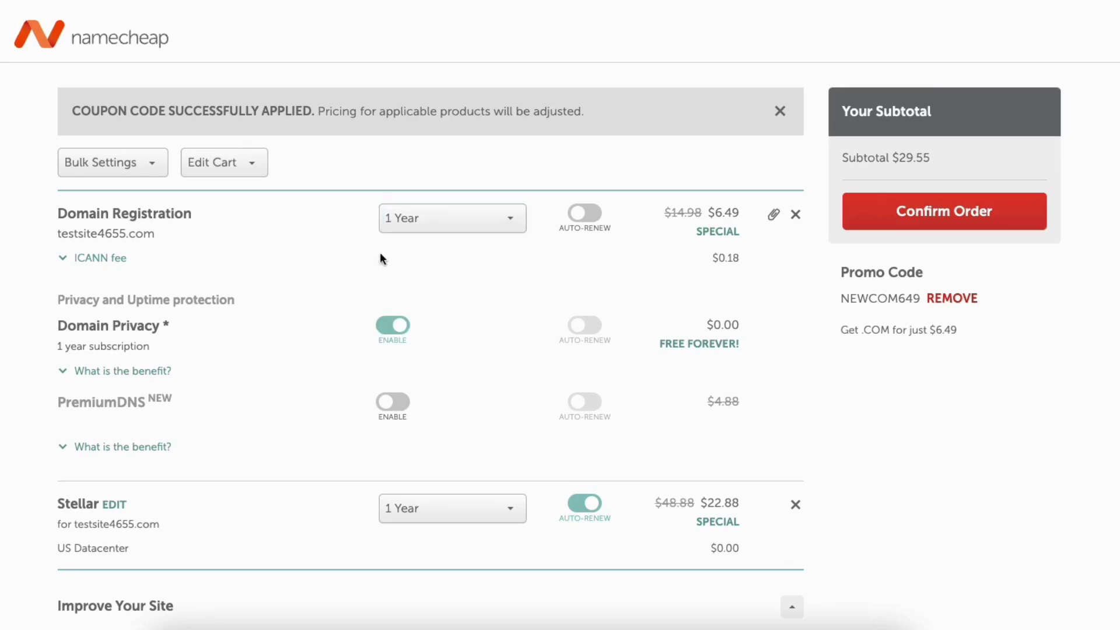
left_click(585, 217)
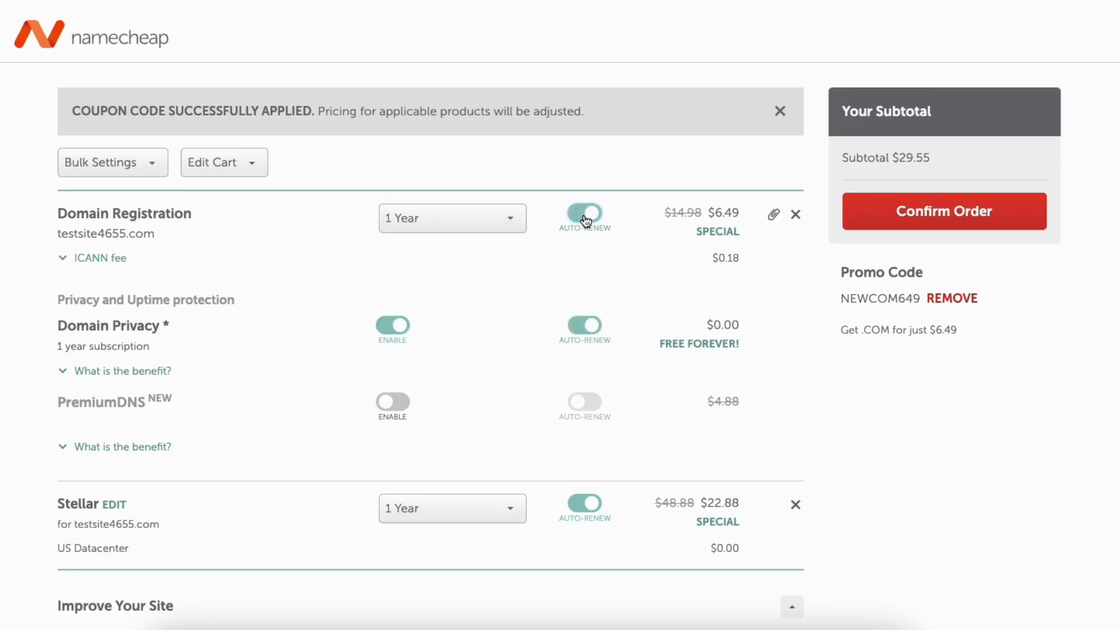
left_click(585, 217)
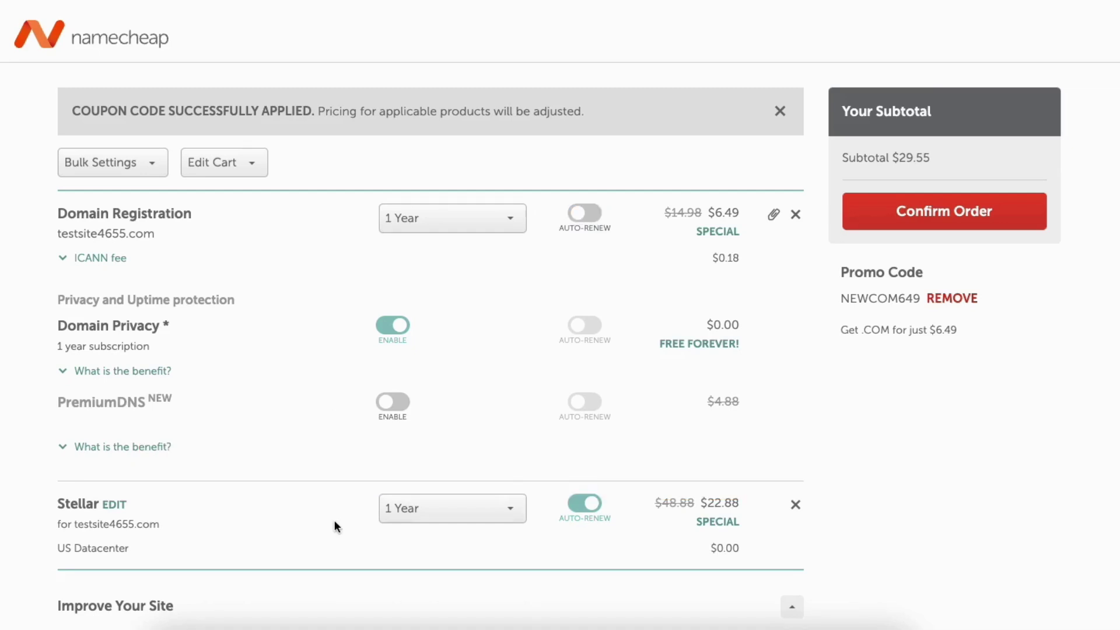
left_click(432, 514)
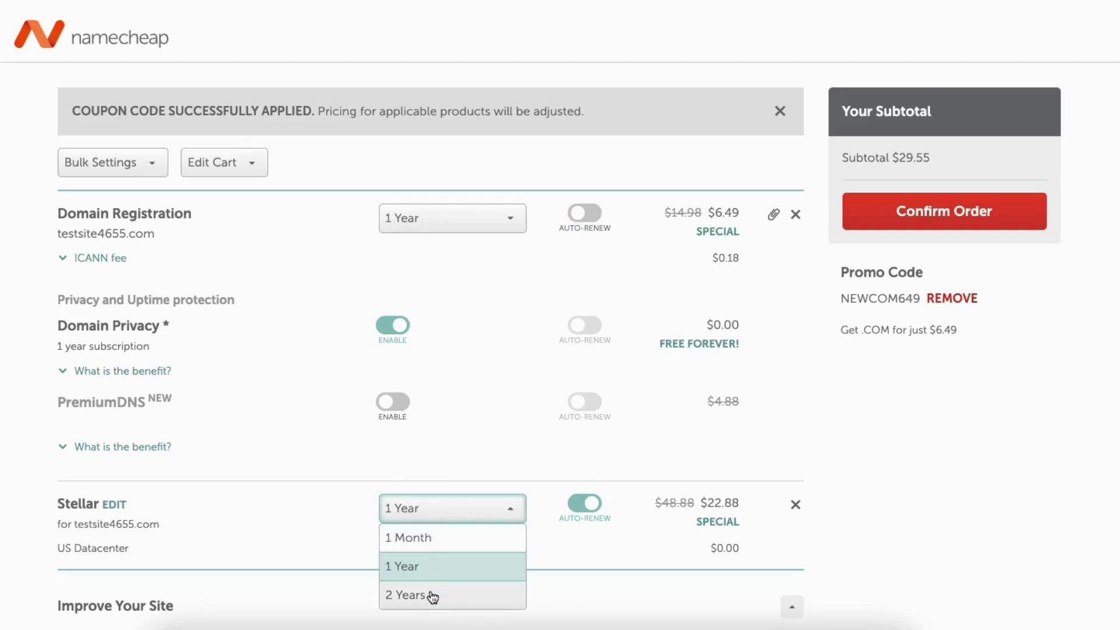
left_click(337, 526)
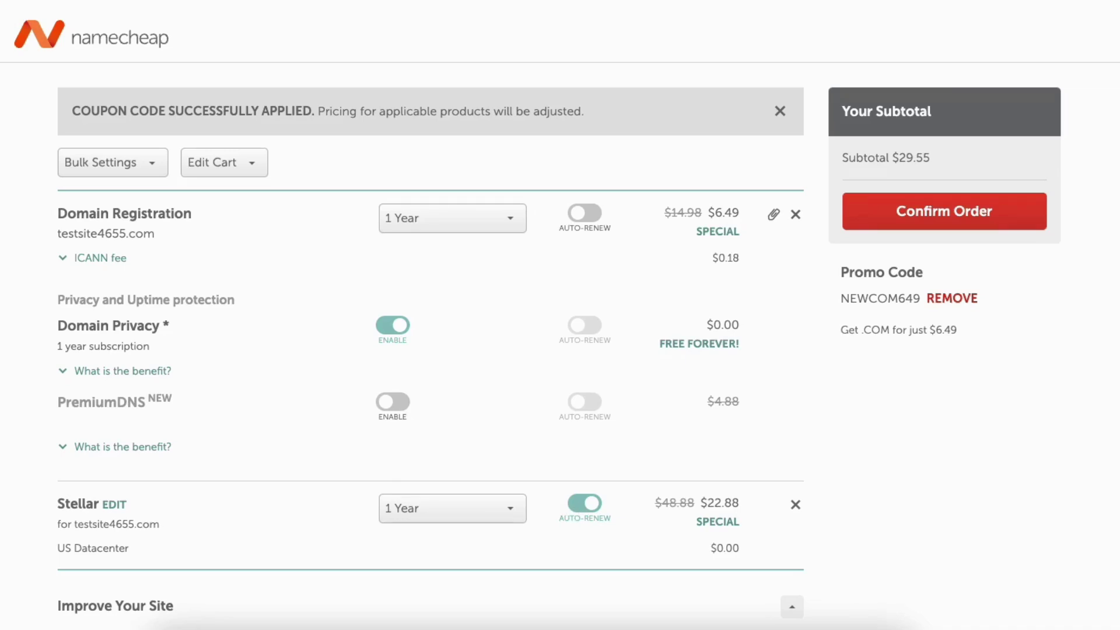
scroll(580, 510, "down", 1)
Scroll through the Improve Your Site add-on offers below the cart without adding any
scroll(431, 319, "down", 10)
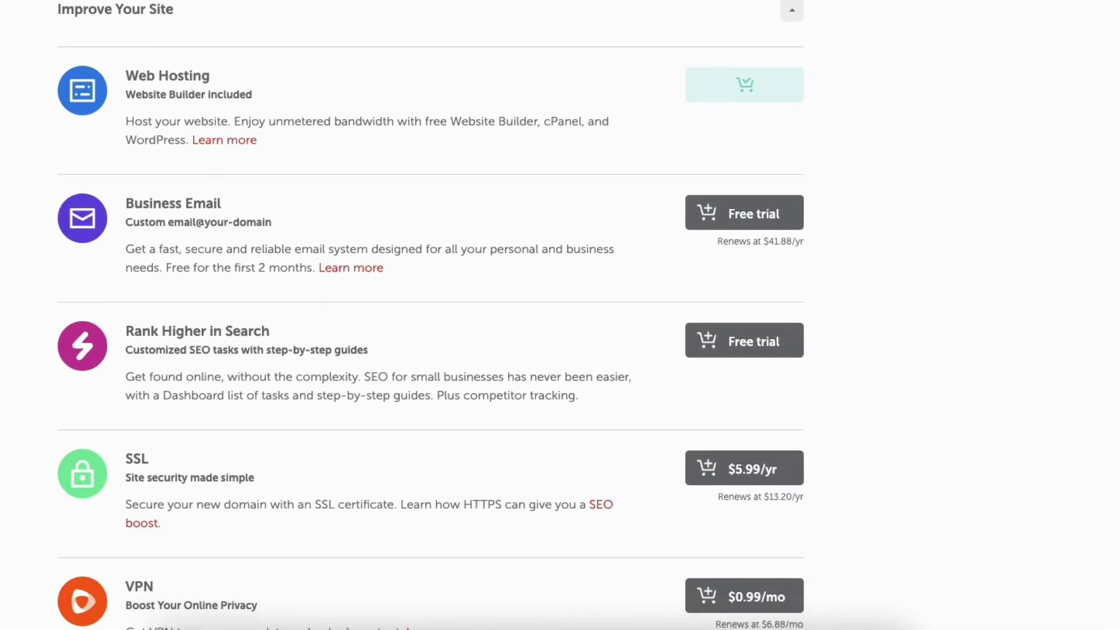
scroll(431, 315, "down", 8)
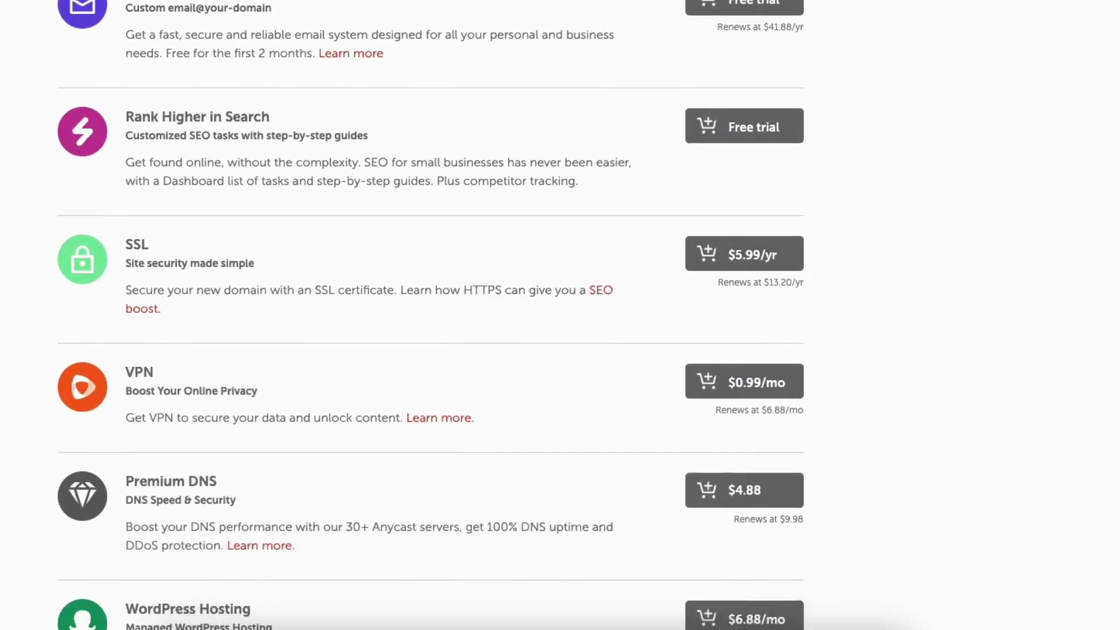
scroll(430, 315, "down", 5)
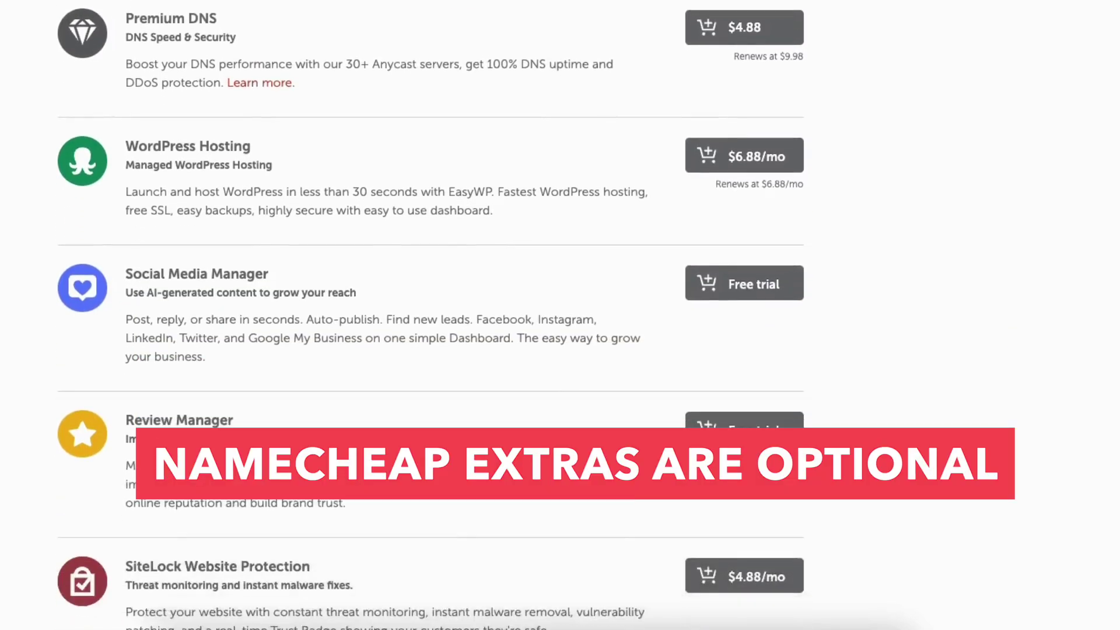
scroll(431, 315, "up", 3)
scroll(431, 315, "up", 6)
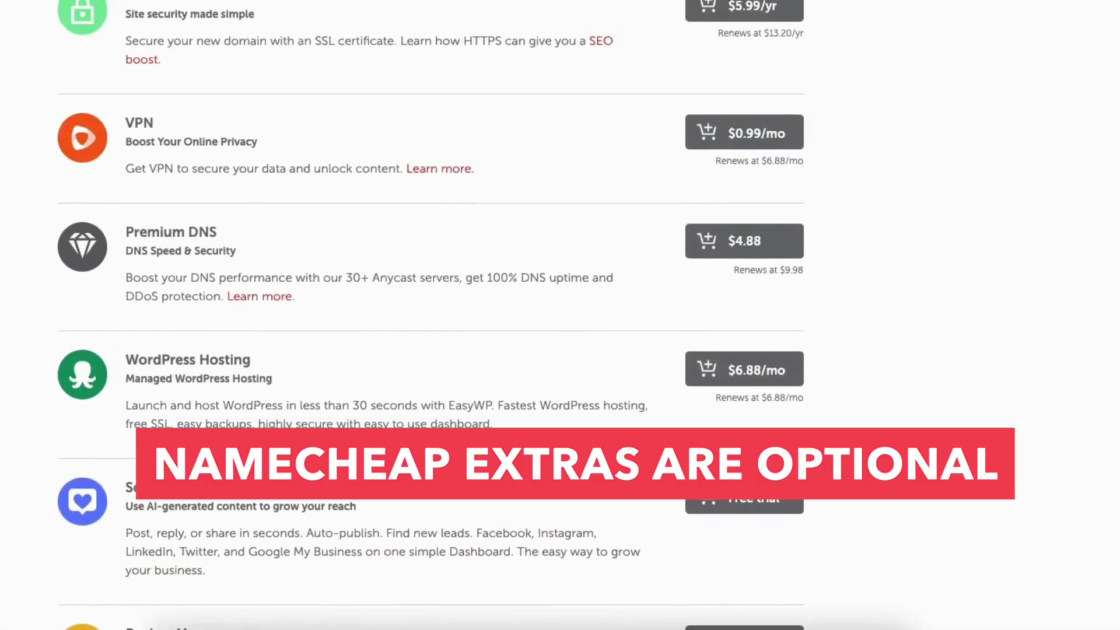
scroll(431, 315, "up", 4)
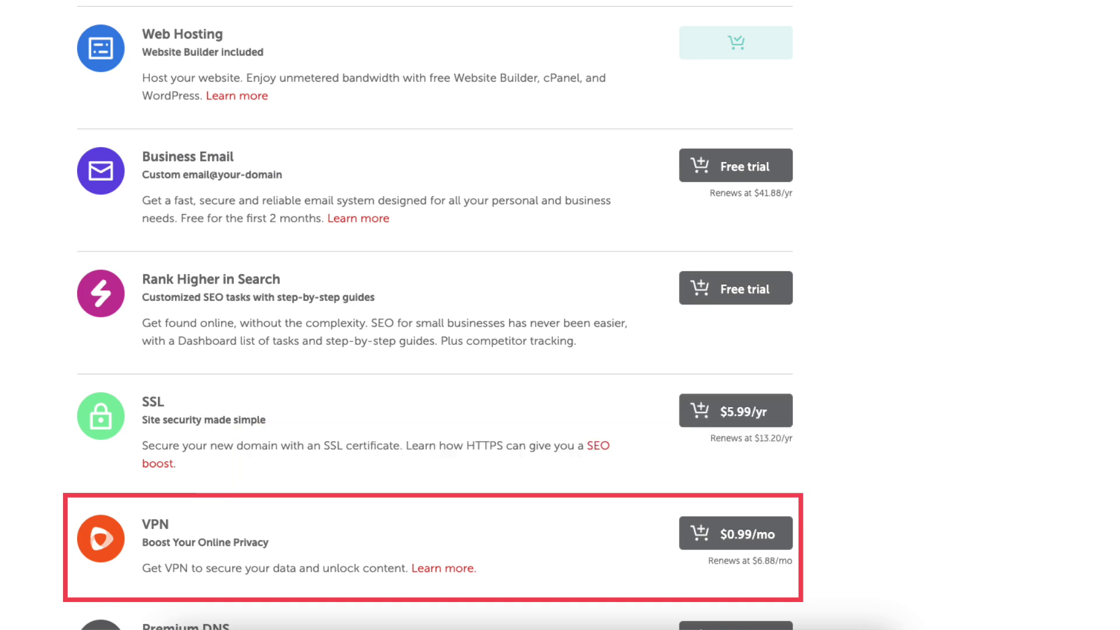
scroll(434, 315, "down", 10)
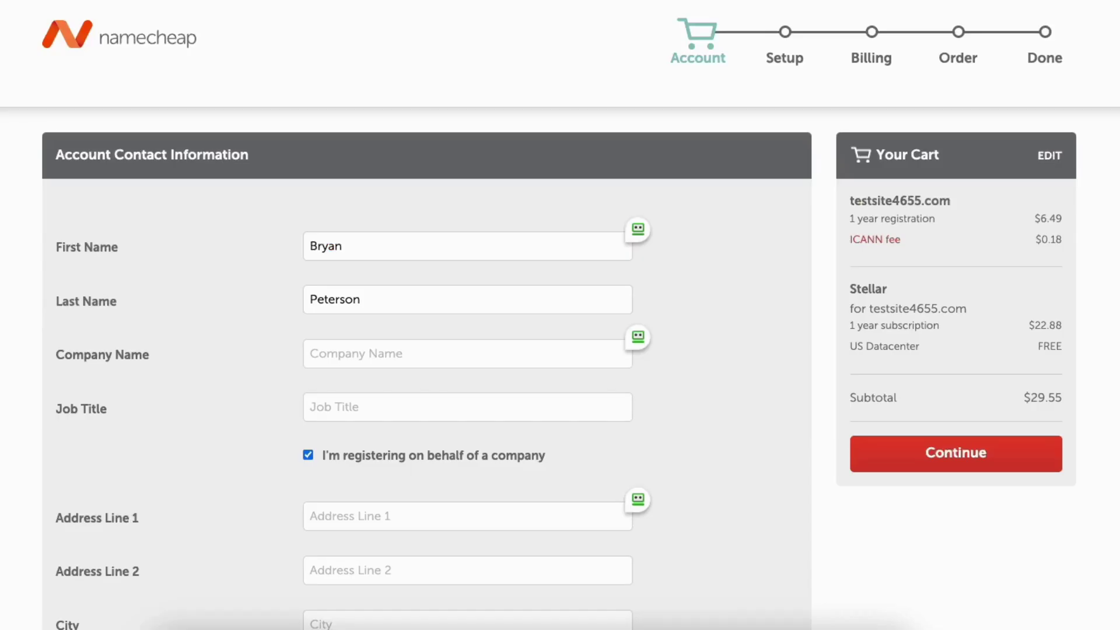
Scroll the Account Contact Information form down to its Continue button
scroll(409, 315, "down", 7)
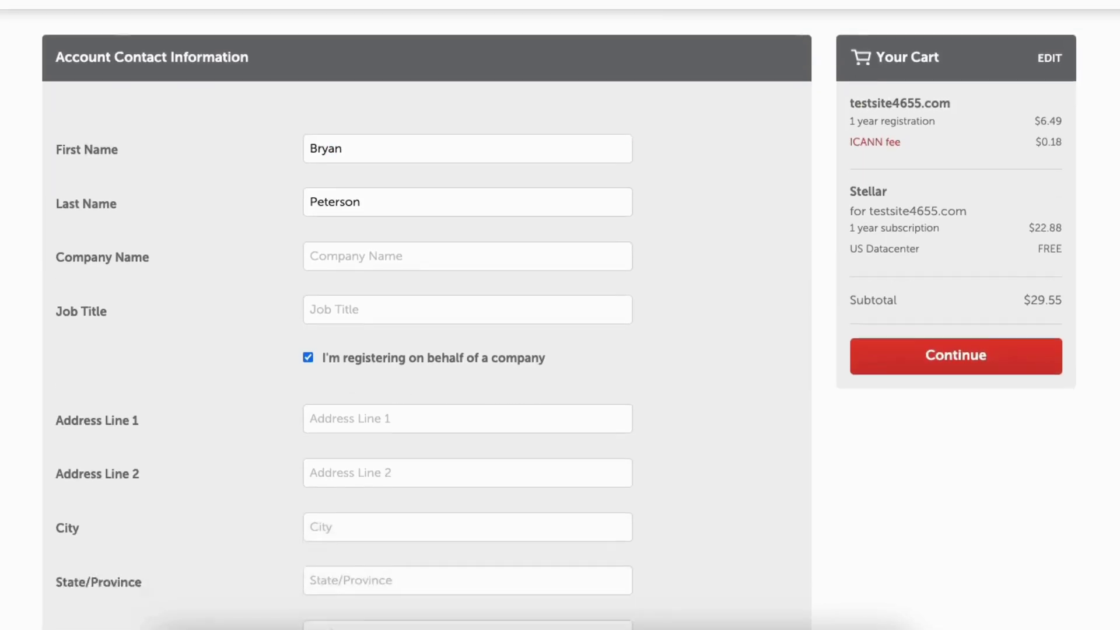
scroll(560, 306, "down", 2)
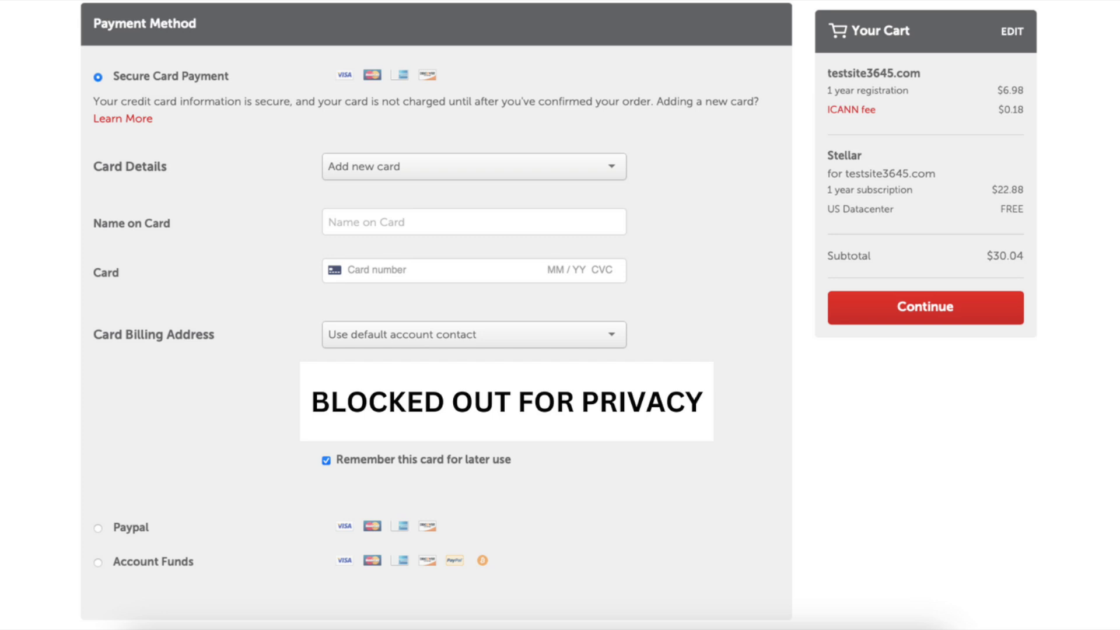
Submit Secure Card Payment with auto-renew left on and continue to the Order step
left_click(98, 562)
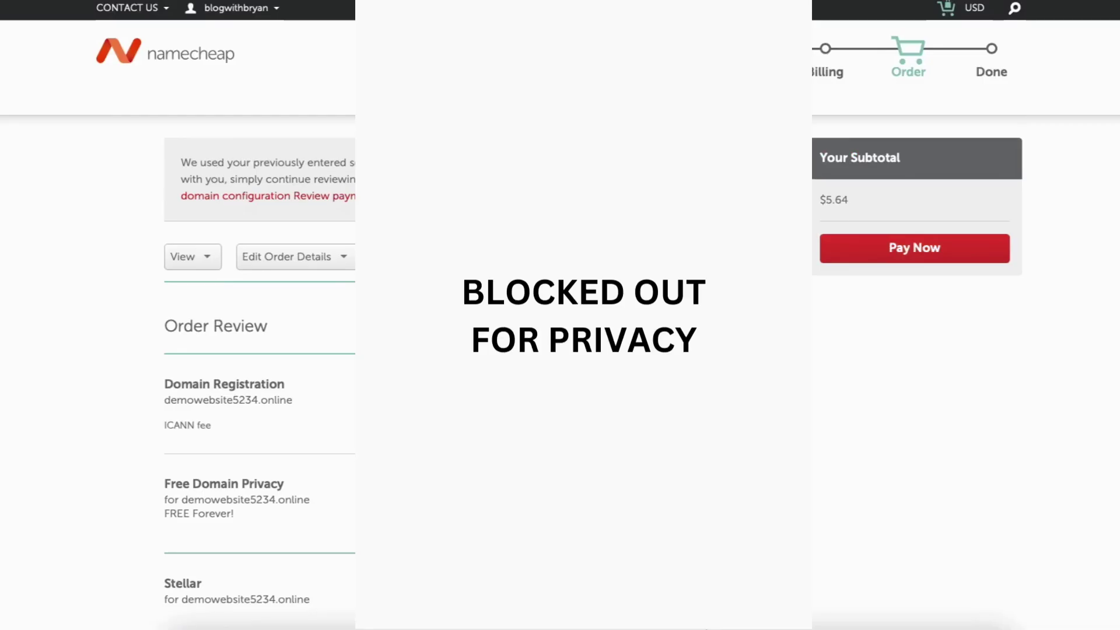
Accept the Terms and Agreements on the Order Review page and pay for the order
scroll(233, 315, "down", 12)
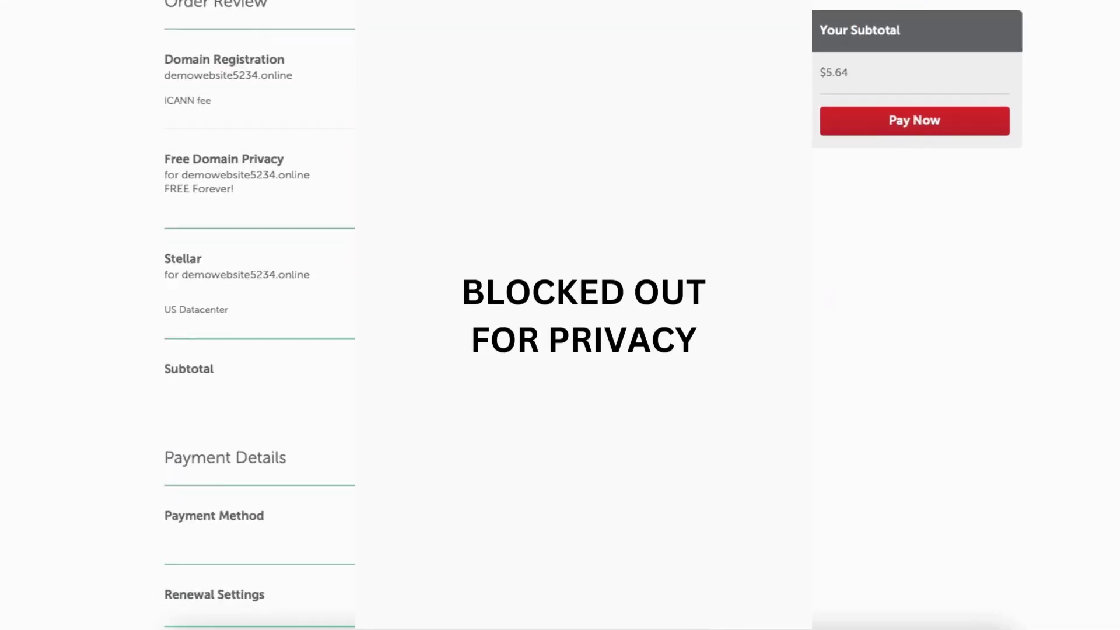
scroll(1048, 354, "down", 3)
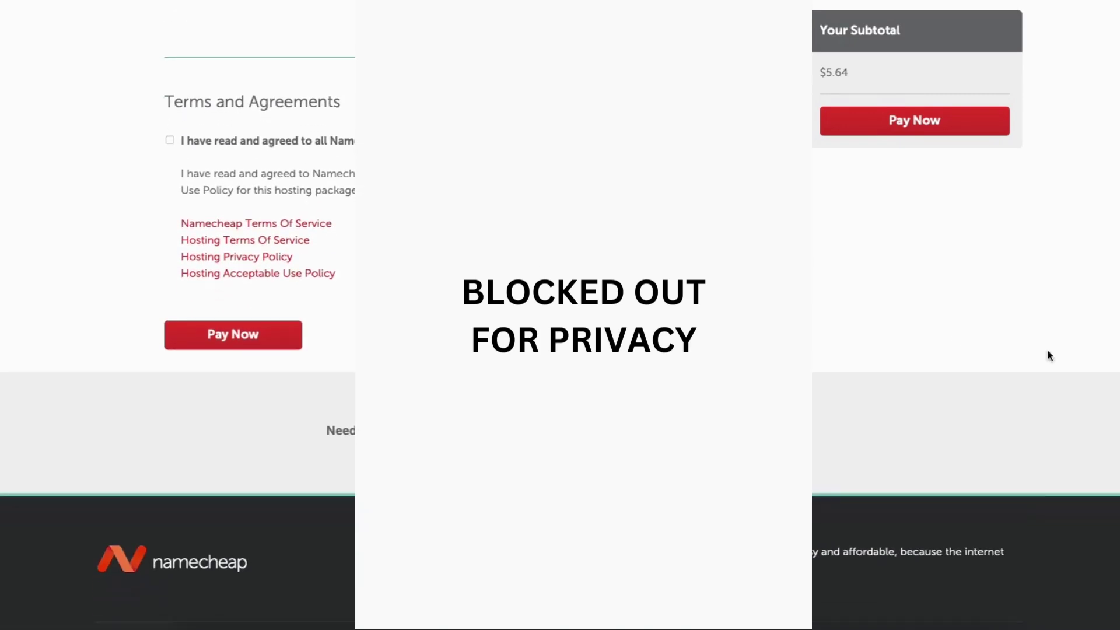
left_click(172, 140)
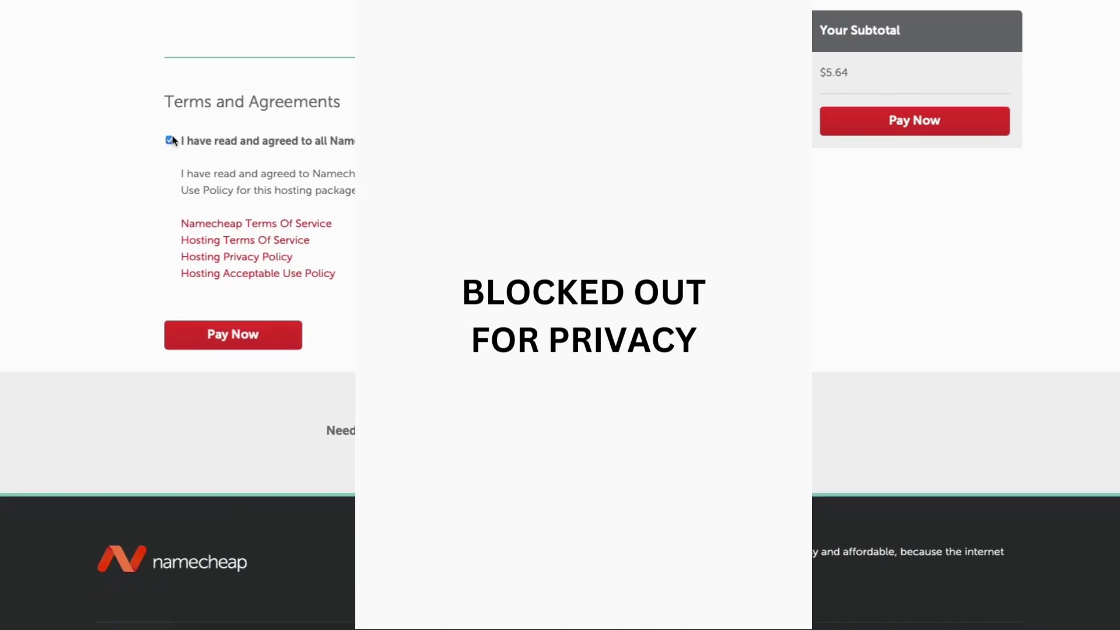
left_click(231, 343)
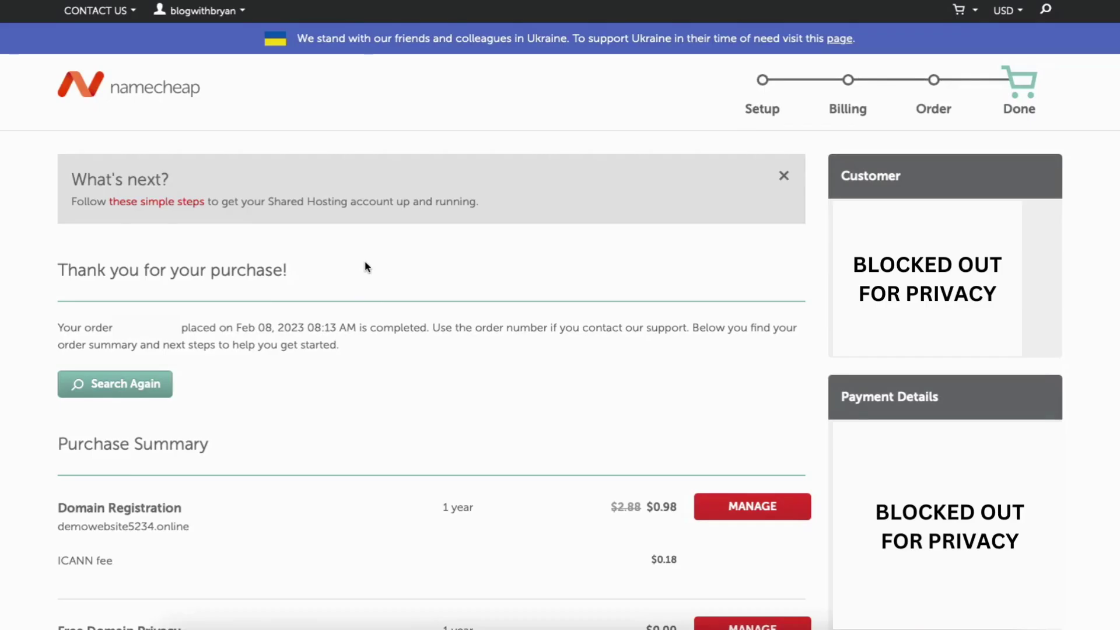
Go from the account Dashboard to the Hosting List of subscriptions
left_click(220, 16)
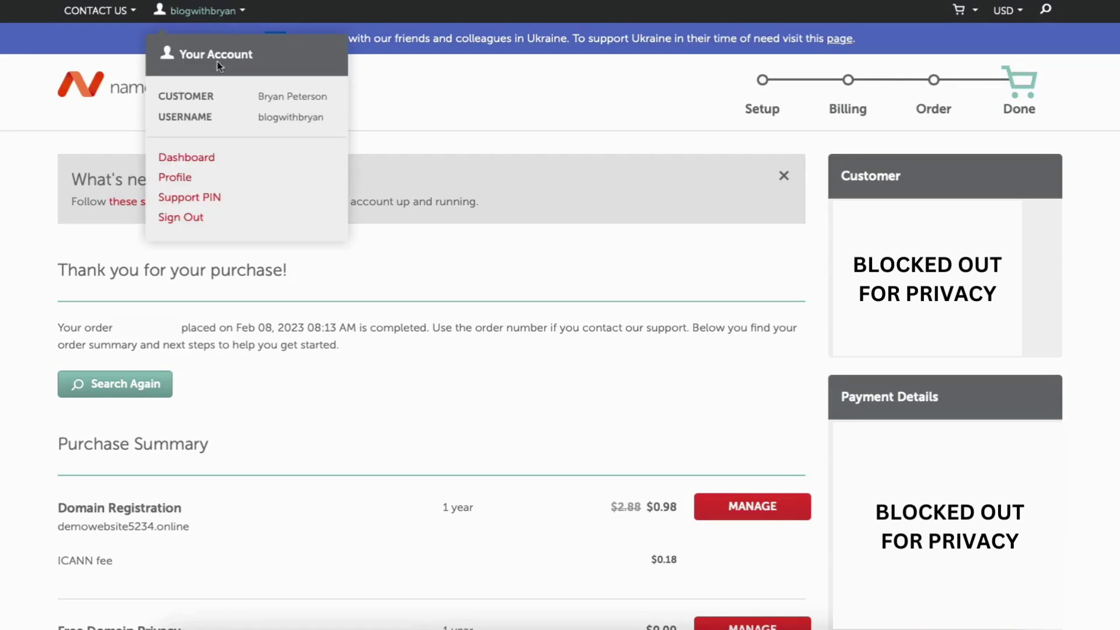
left_click(187, 158)
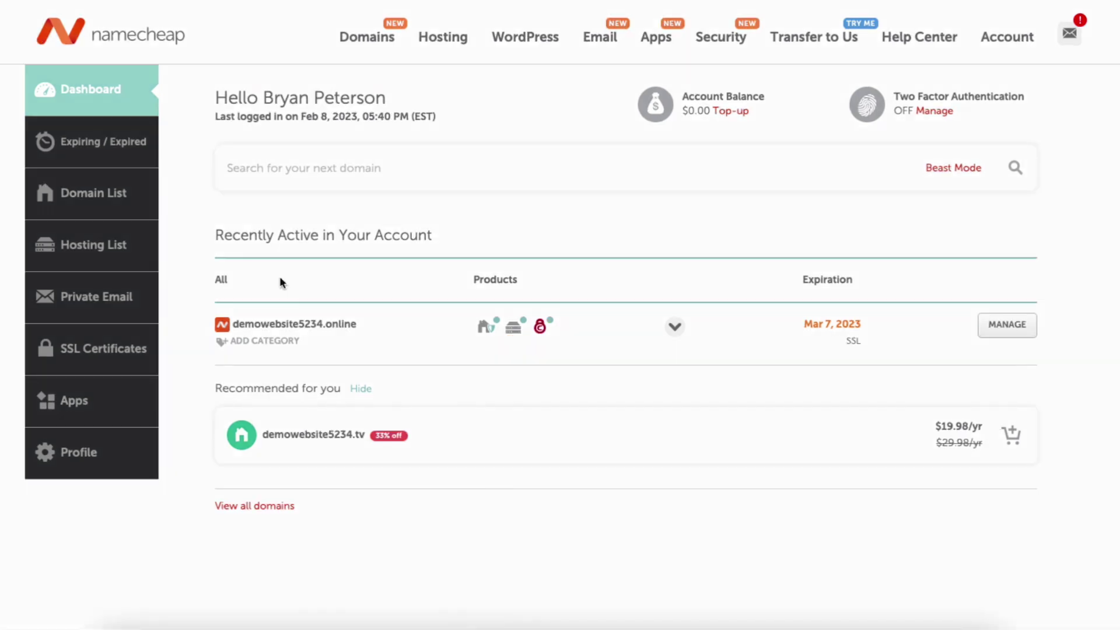
left_click(80, 248)
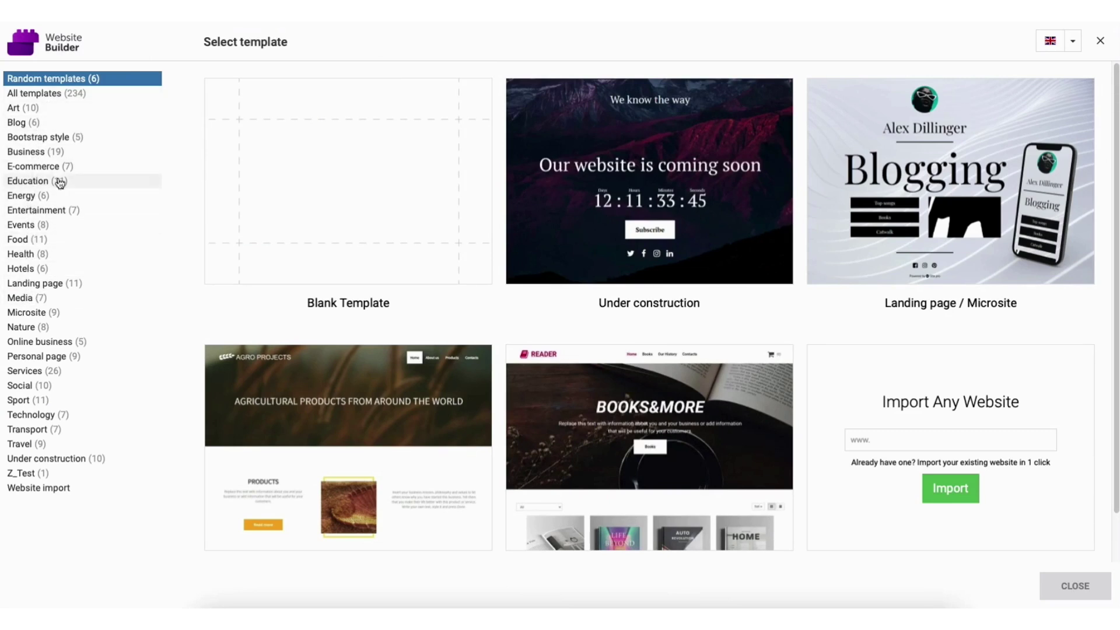
Browse all 234 templates, then filter the gallery to the 7 E-commerce templates
left_click(52, 92)
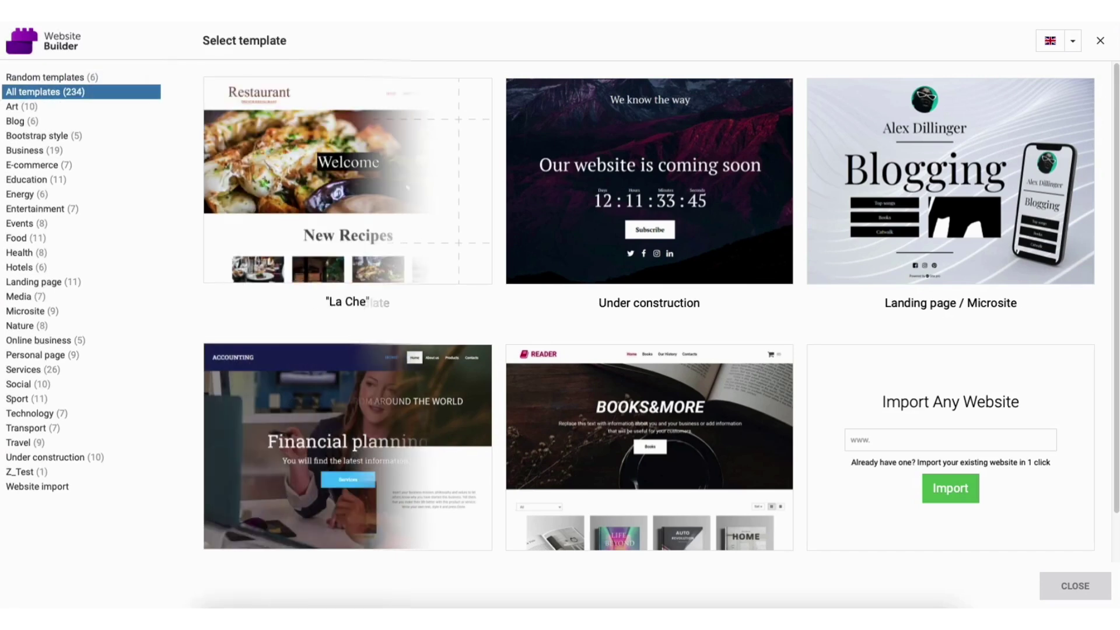
scroll(1116, 75, "down", 5)
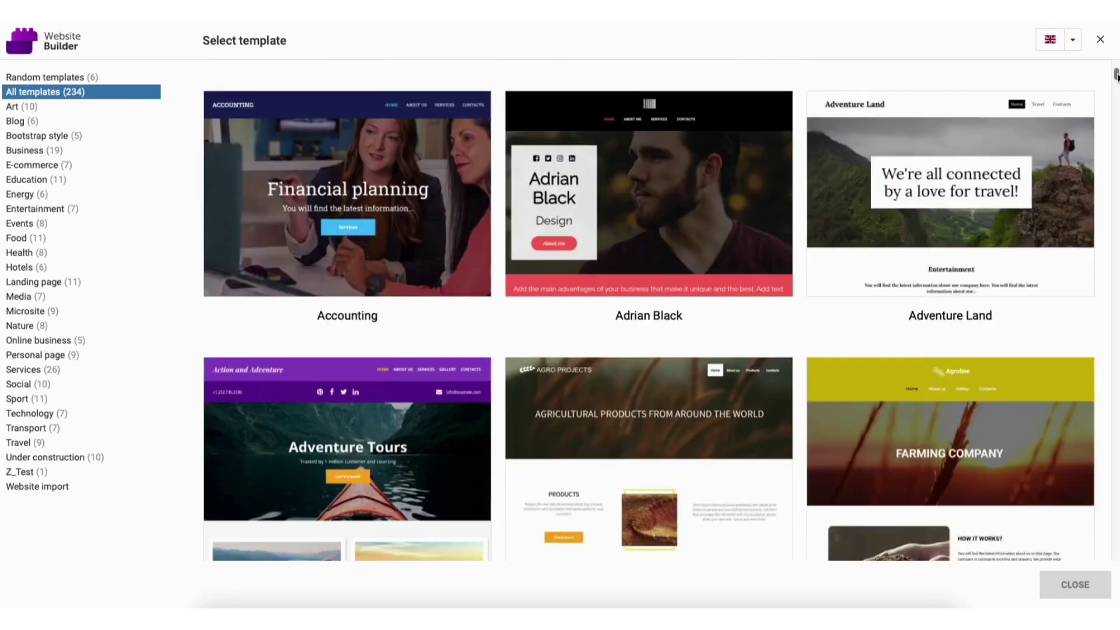
left_click_drag(1116, 75, 1117, 104)
mouse_move(1005, 273)
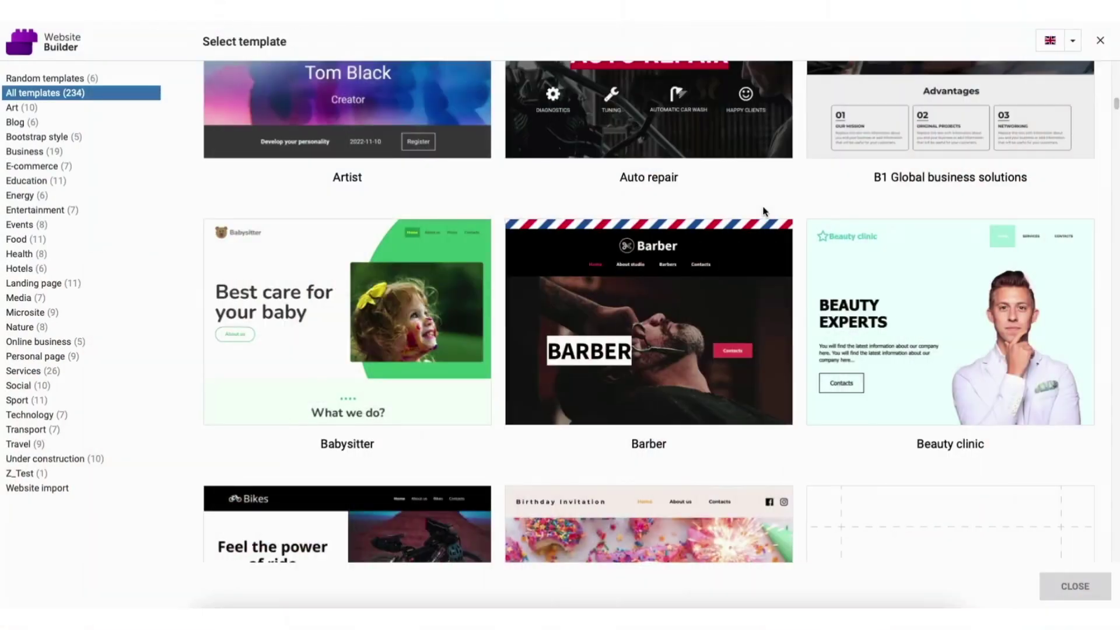
mouse_move(693, 288)
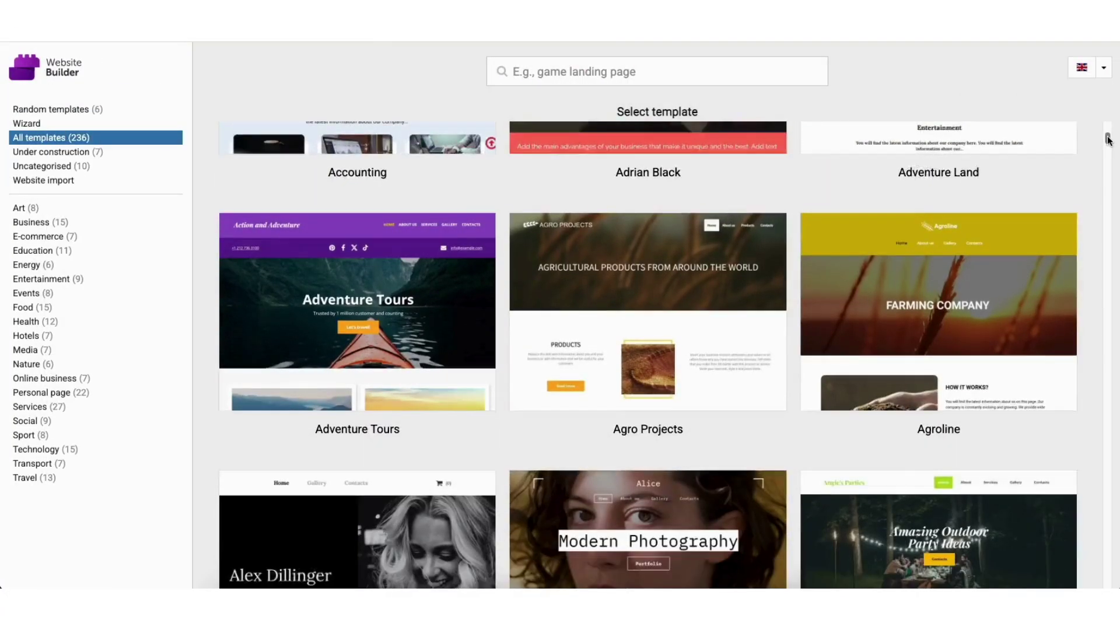
left_click_drag(1108, 140, 1115, 214)
left_click_drag(1115, 214, 1115, 218)
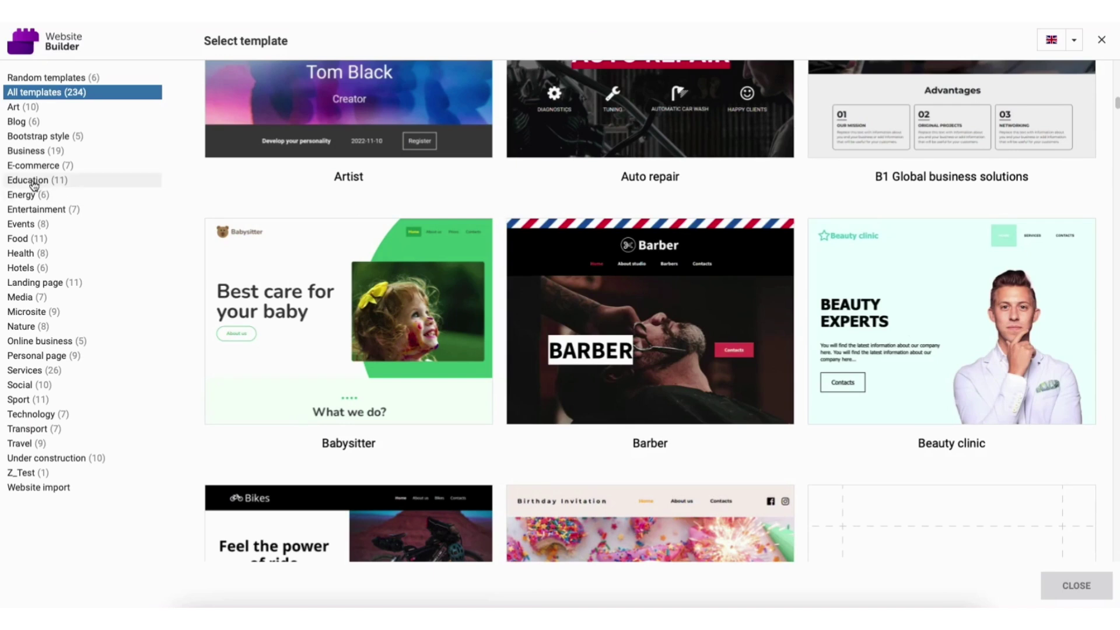
left_click(25, 167)
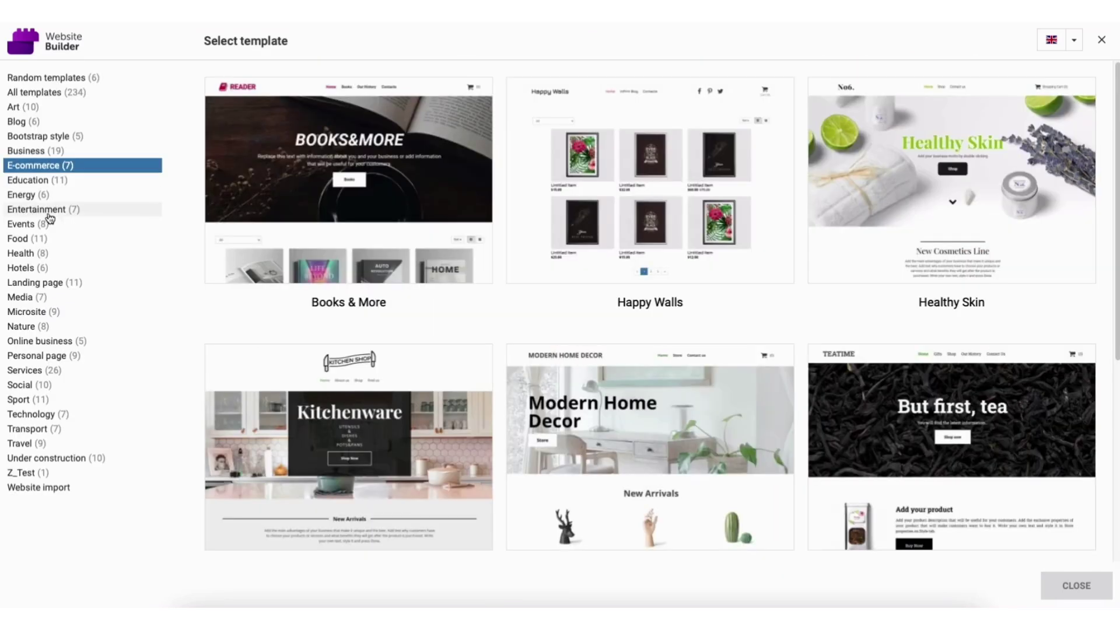
Look through Random templates and Website import, then select the Window cleaning service template
left_click_drag(1116, 76, 1116, 239)
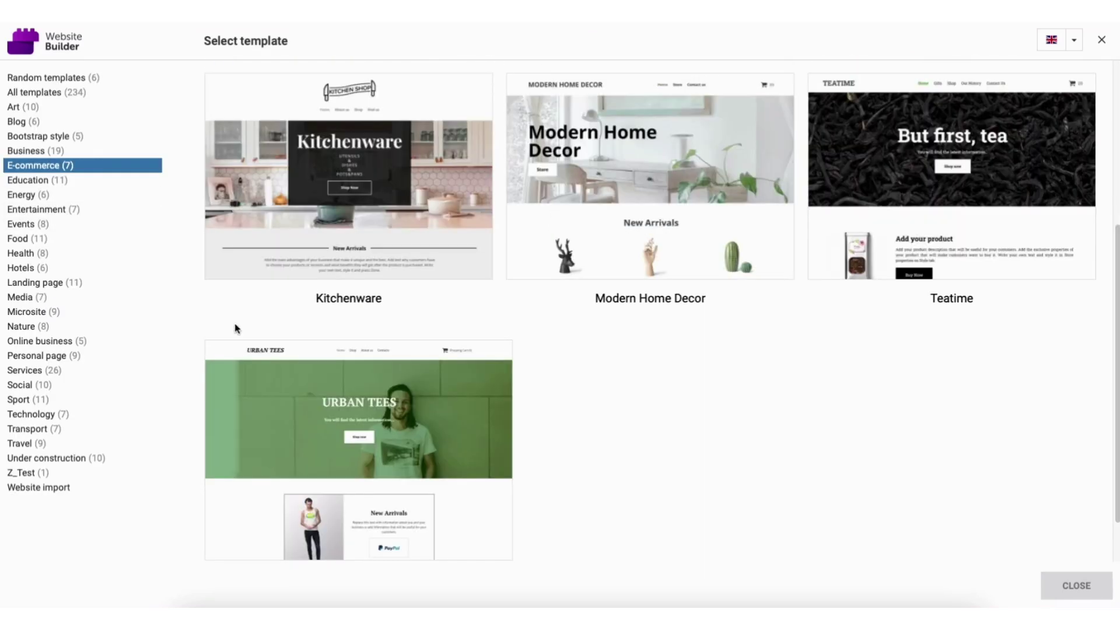
left_click(76, 78)
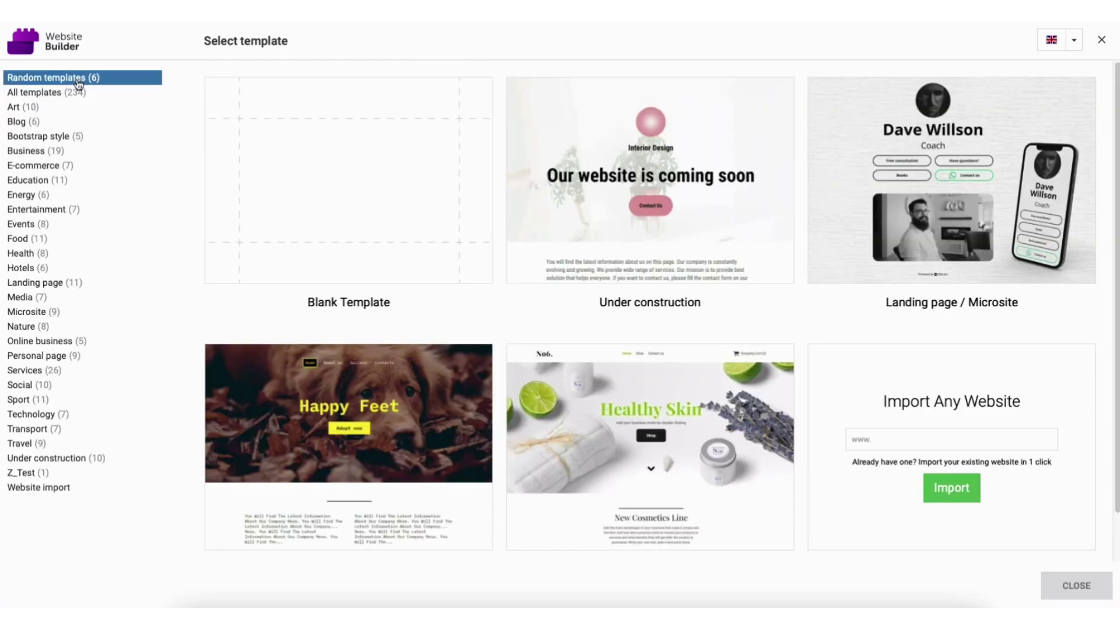
mouse_move(296, 193)
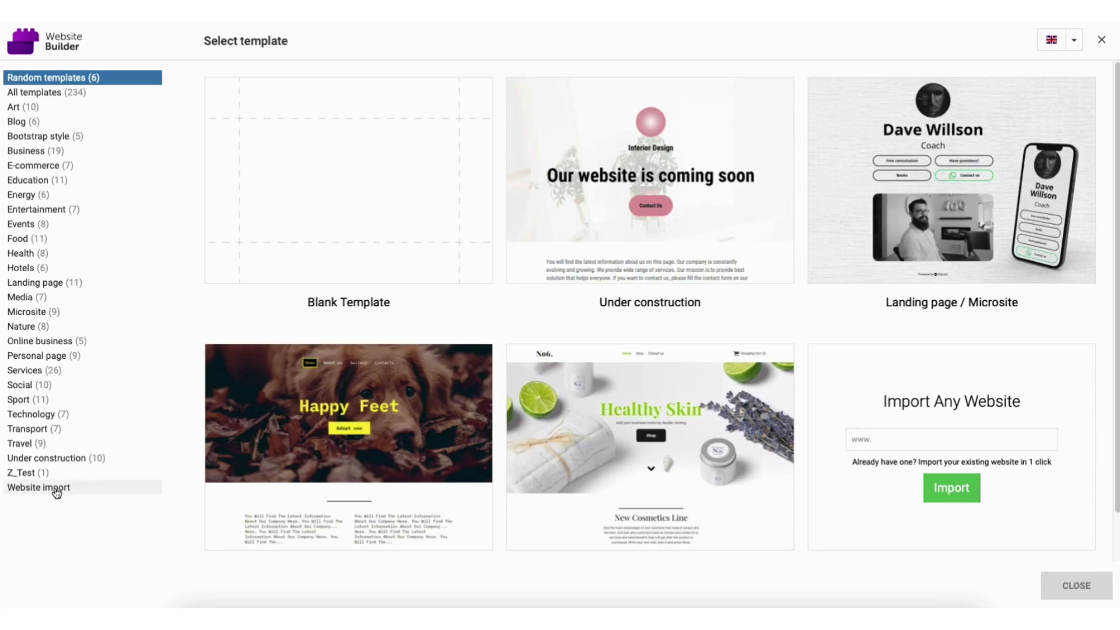
left_click(56, 490)
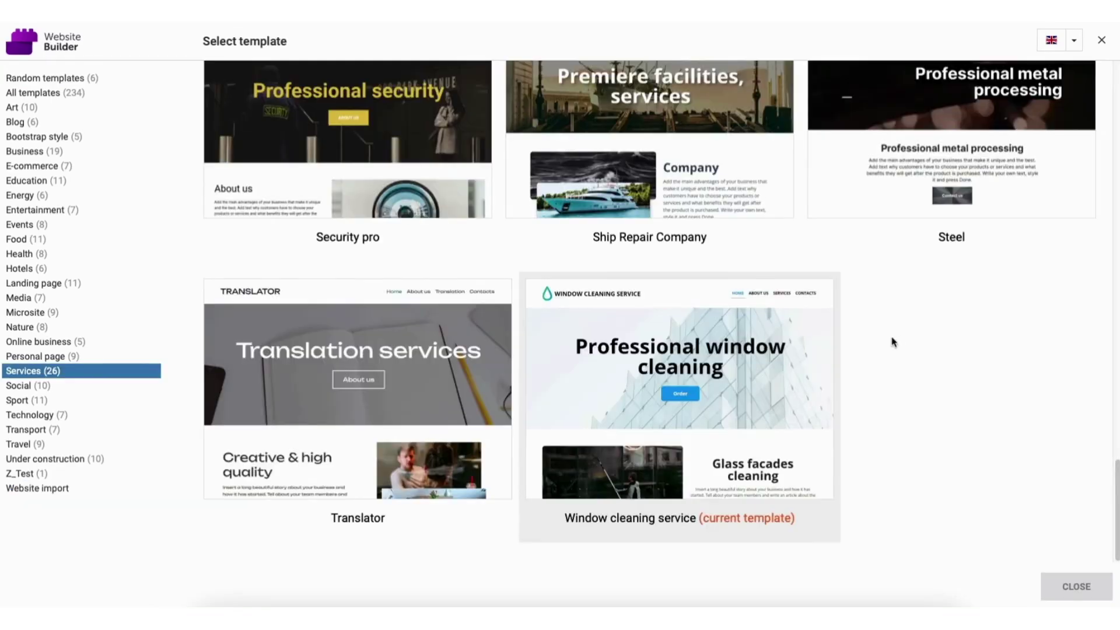
mouse_move(792, 367)
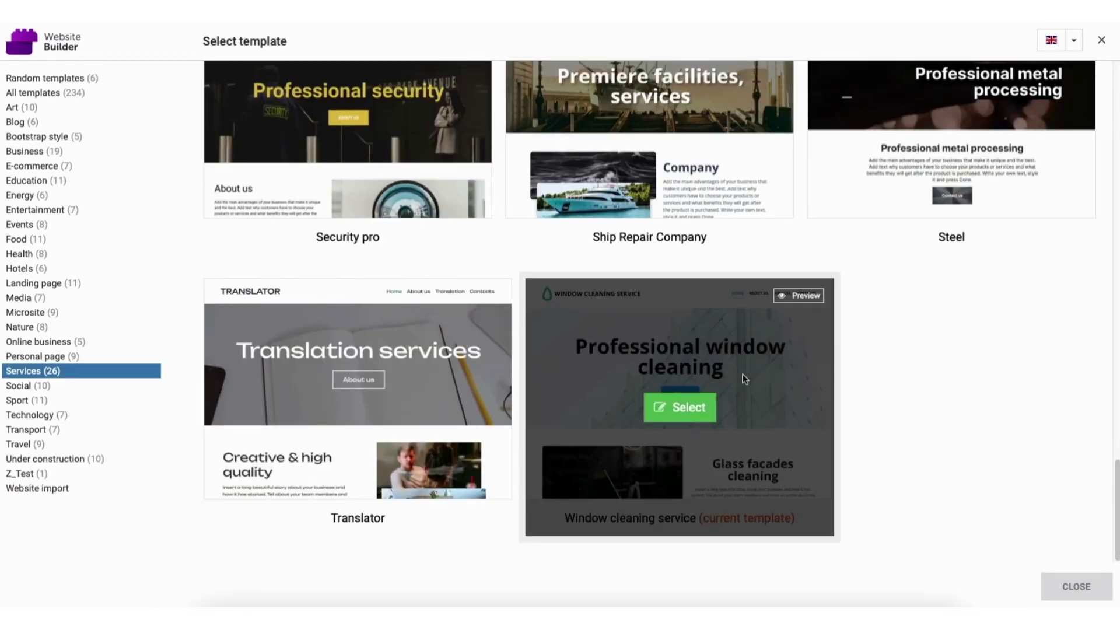
left_click(674, 410)
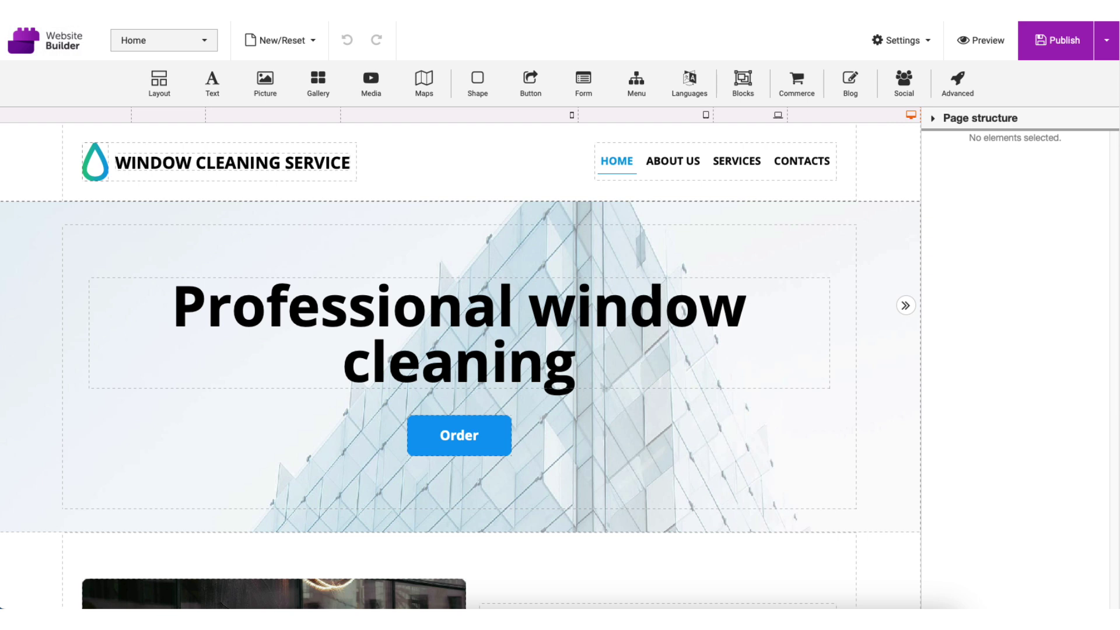
Replace the hero heading text with 'MY DEMO WEBSIT'
left_click(461, 326)
double_click(250, 309)
triple_click(409, 309)
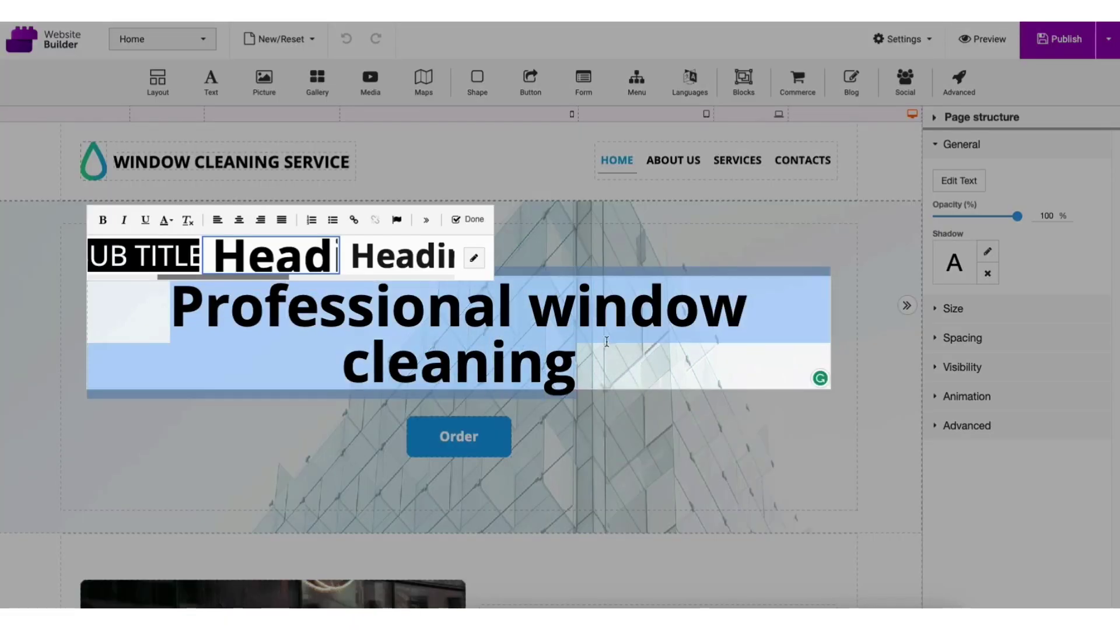
type("MY DEMO WE")
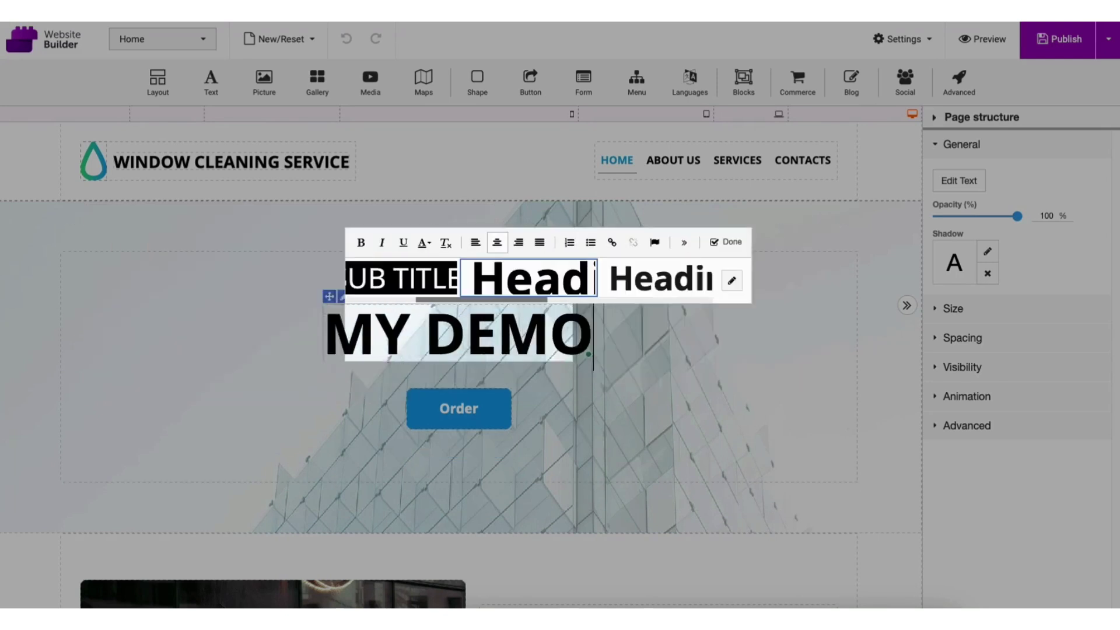
type("BSIT")
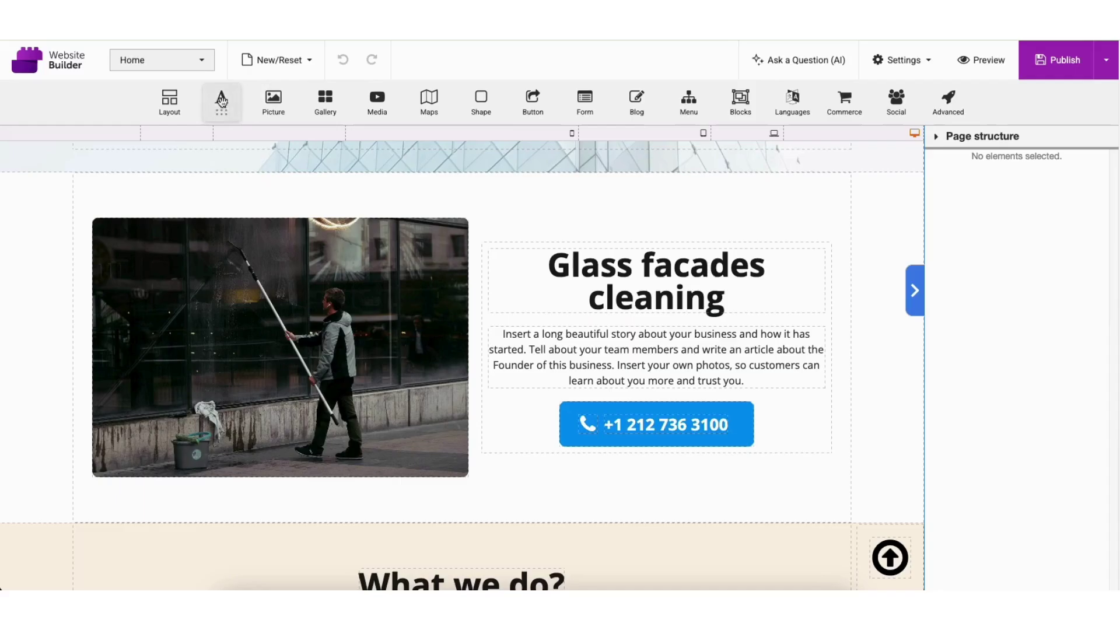
Add a text element in the first paragraph style beneath the hero heading
scroll(461, 350, "up", 10)
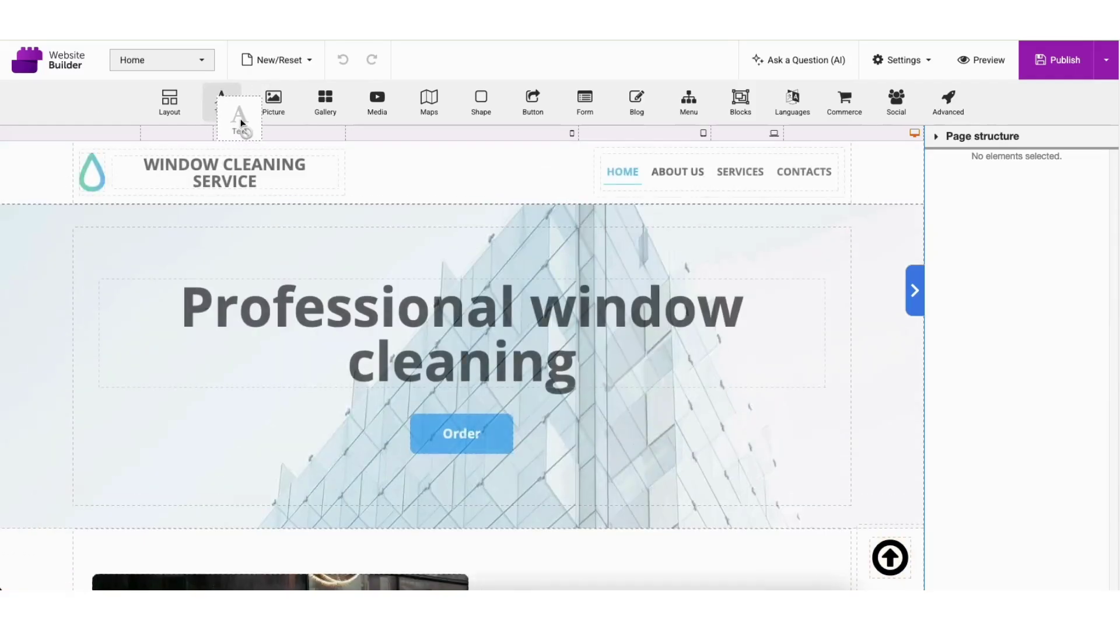
left_click_drag(221, 99, 454, 419)
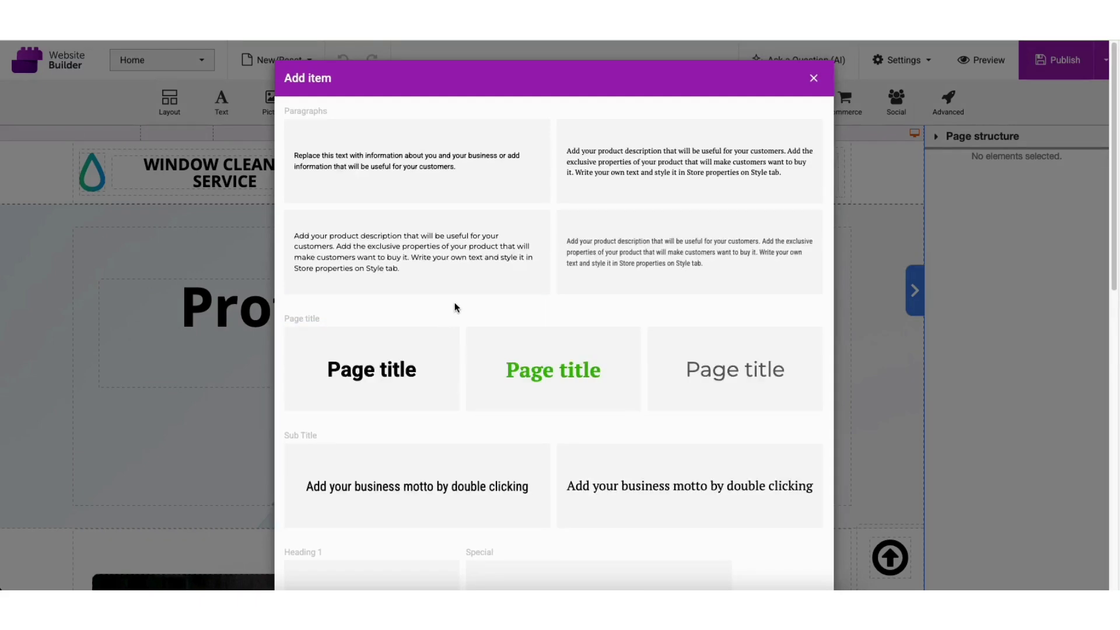
left_click(357, 169)
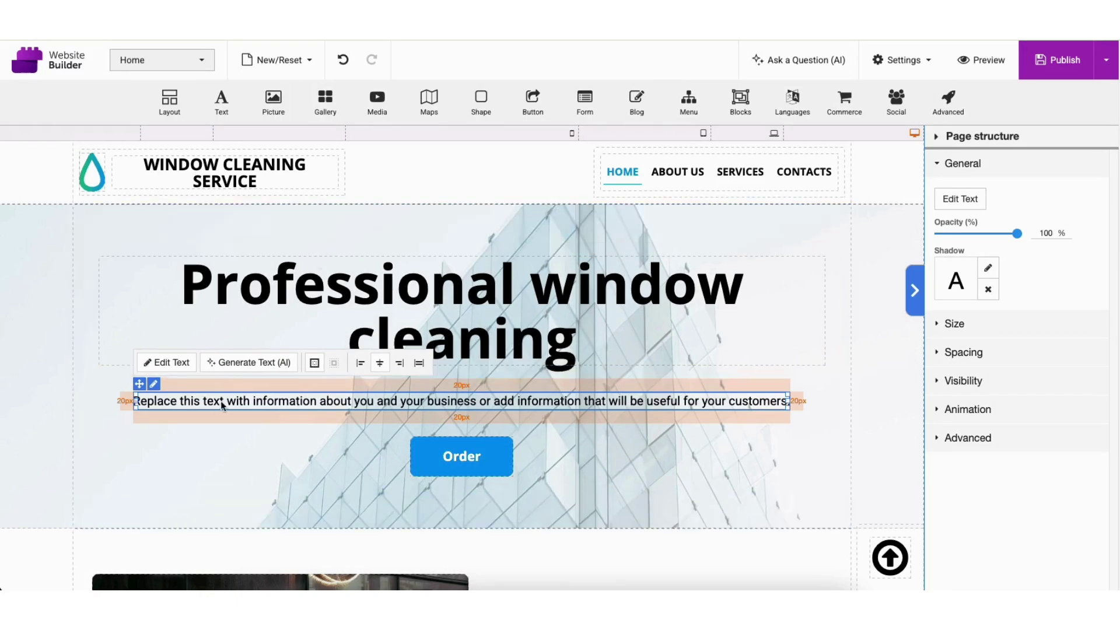
Select the Glass facades photo and bring up the Add item block library
scroll(205, 325, "down", 6)
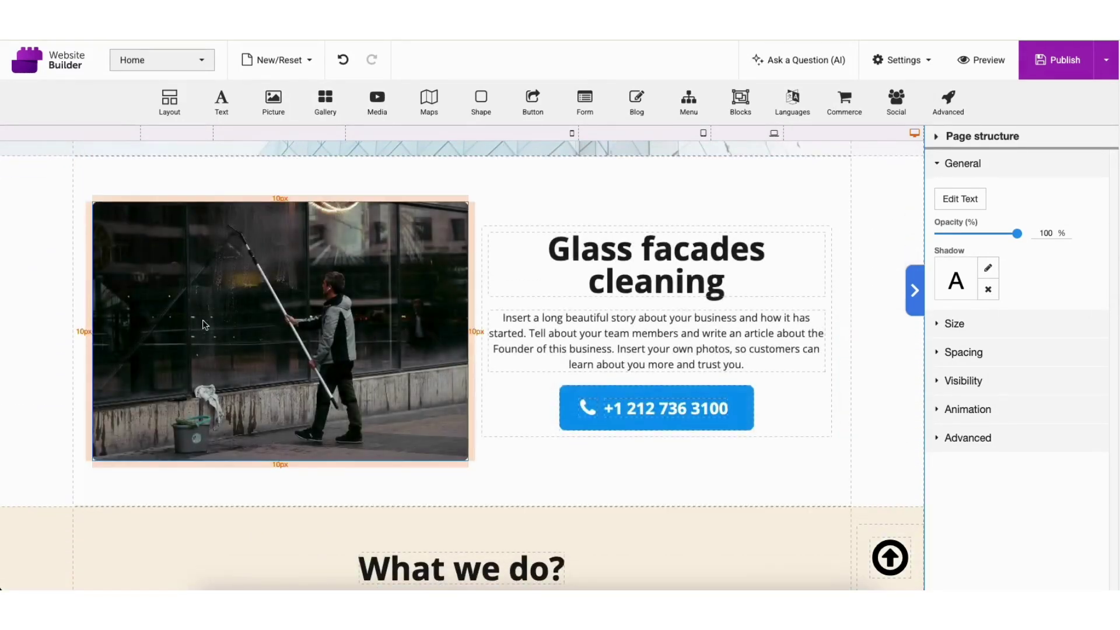
left_click(204, 324)
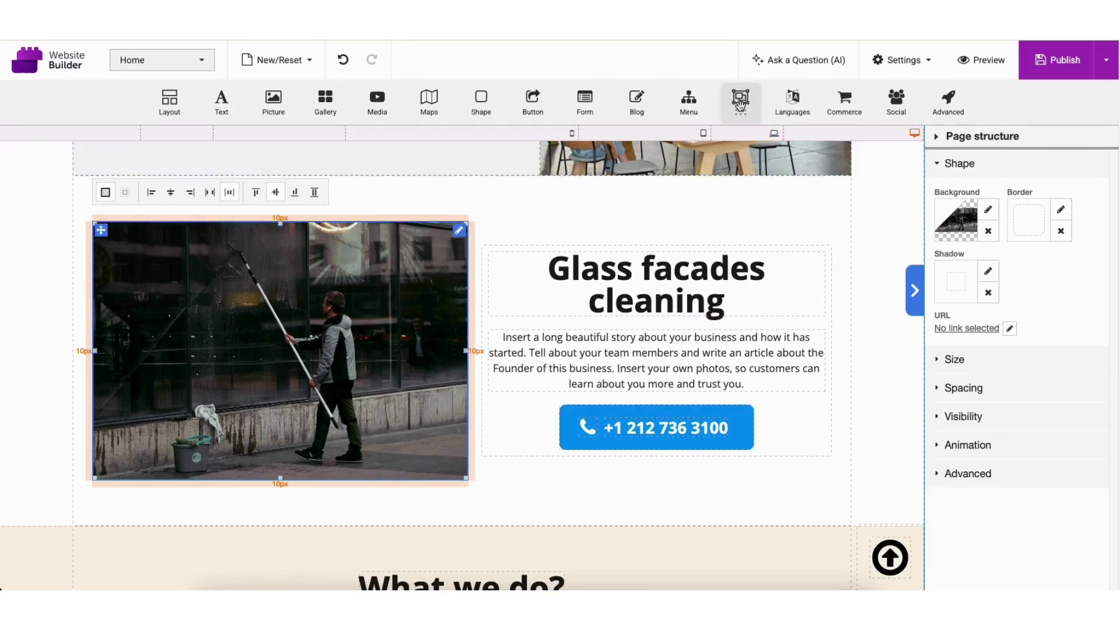
left_click_drag(740, 106, 447, 550)
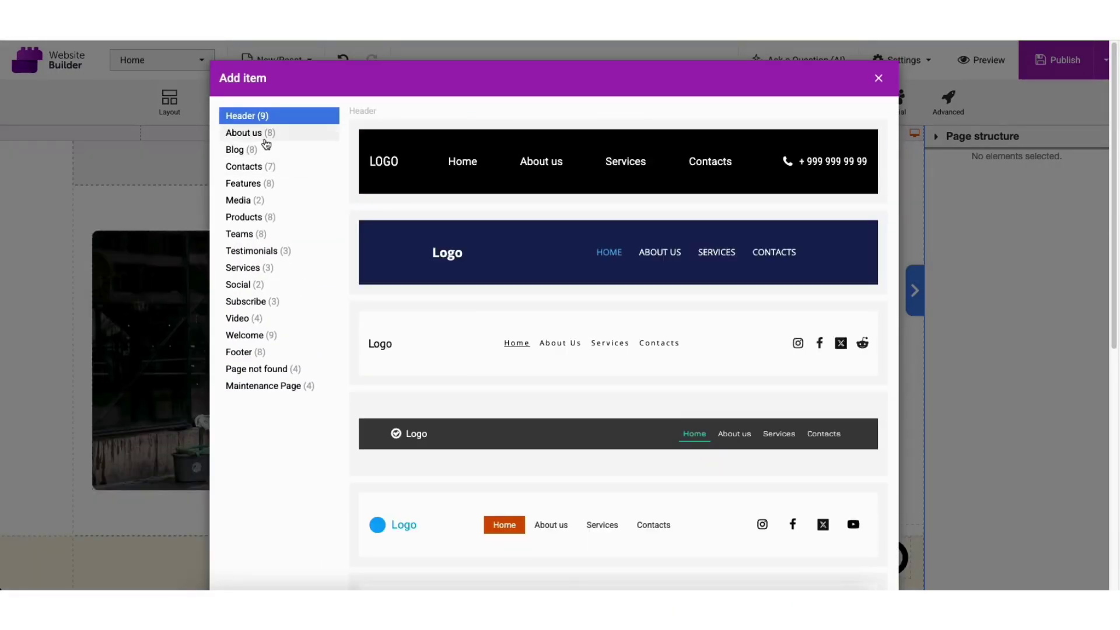
Preview the About us, Blog, Contacts, Features and Testimonials designs, ending back on About us
left_click(247, 136)
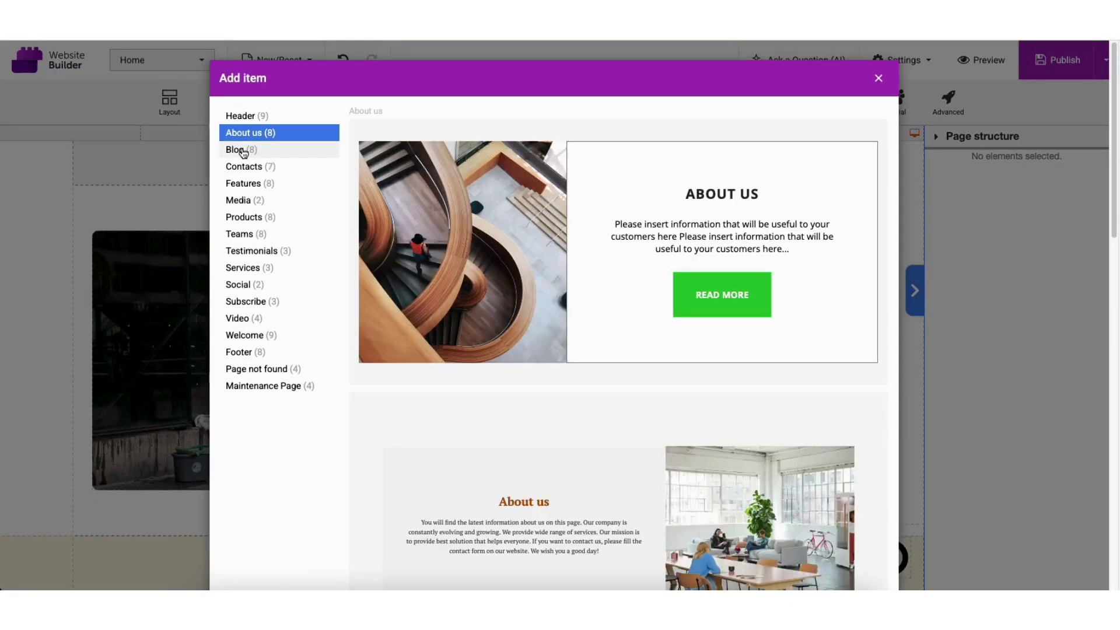
left_click(243, 151)
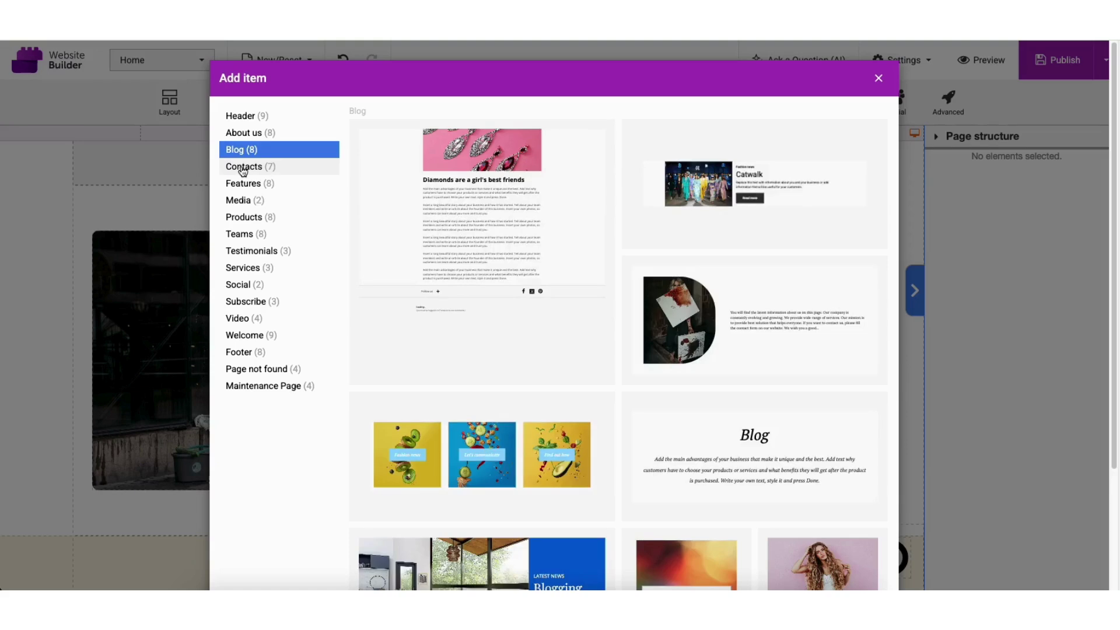
left_click(243, 168)
left_click(242, 186)
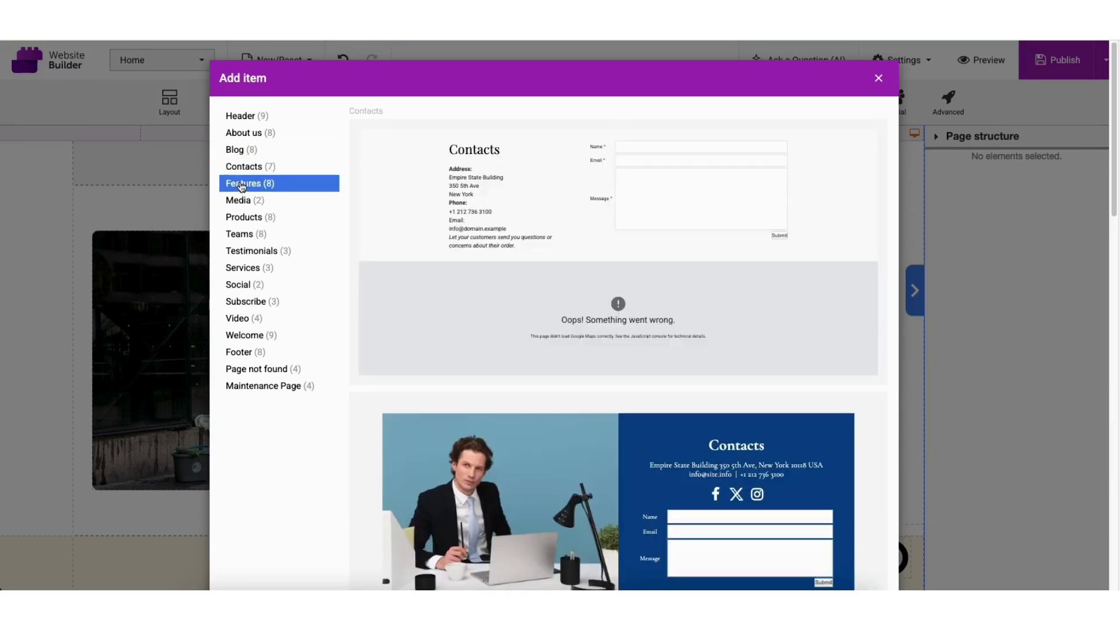
left_click(244, 252)
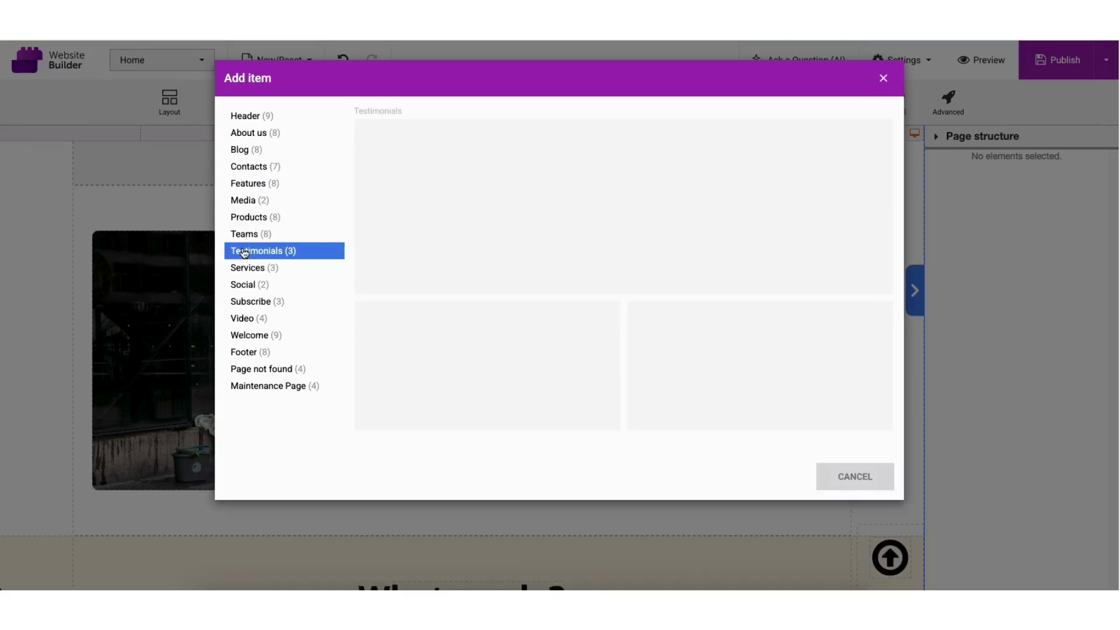
left_click(252, 135)
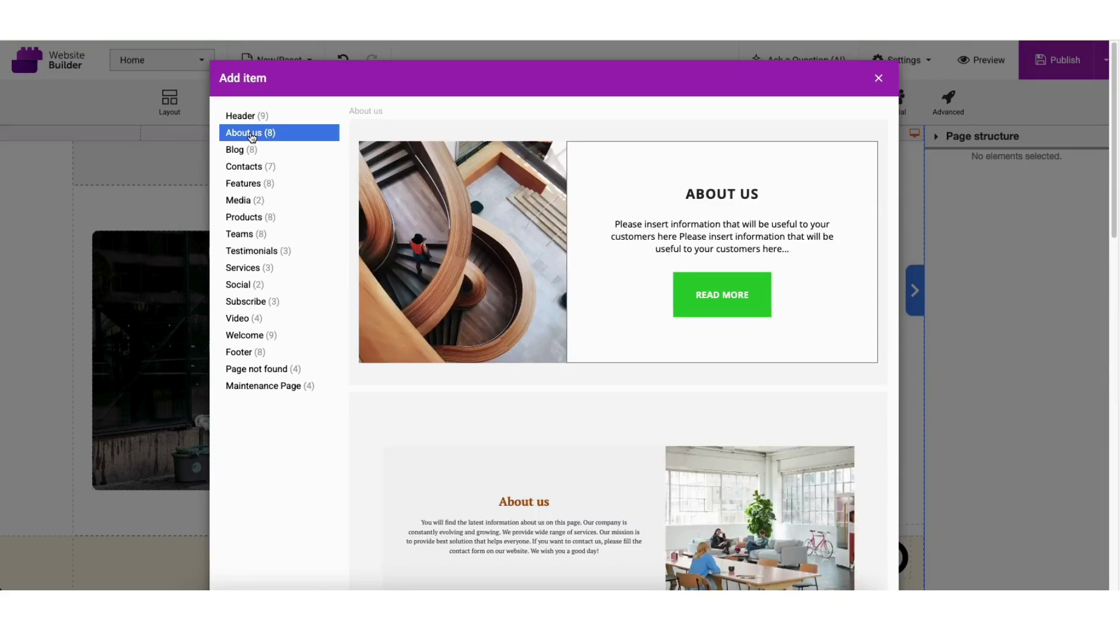
Insert the About us design with the office photo and nudge it into place
scroll(895, 207, "down", 3)
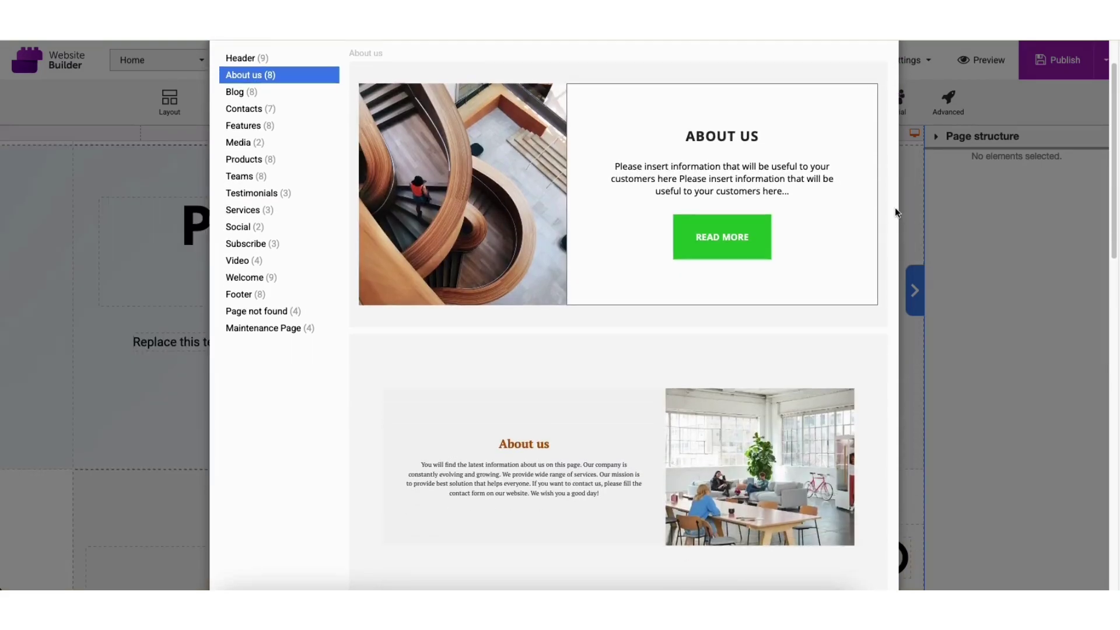
left_click(527, 334)
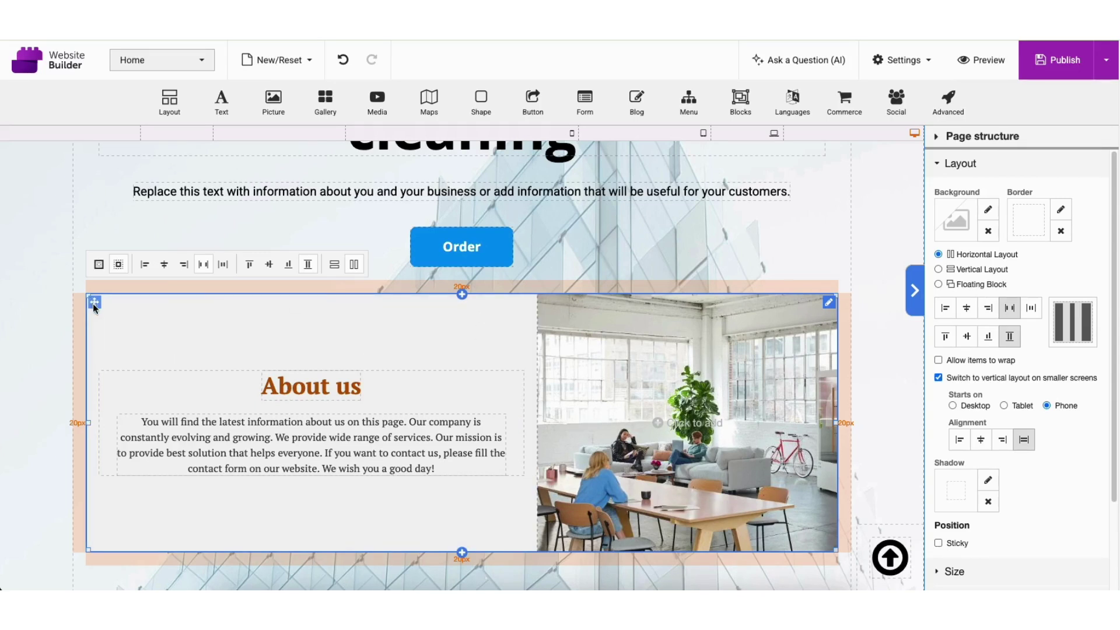
mouse_move(94, 302)
left_mouse_down()
mouse_move(100, 155)
mouse_move(100, 308)
left_mouse_up()
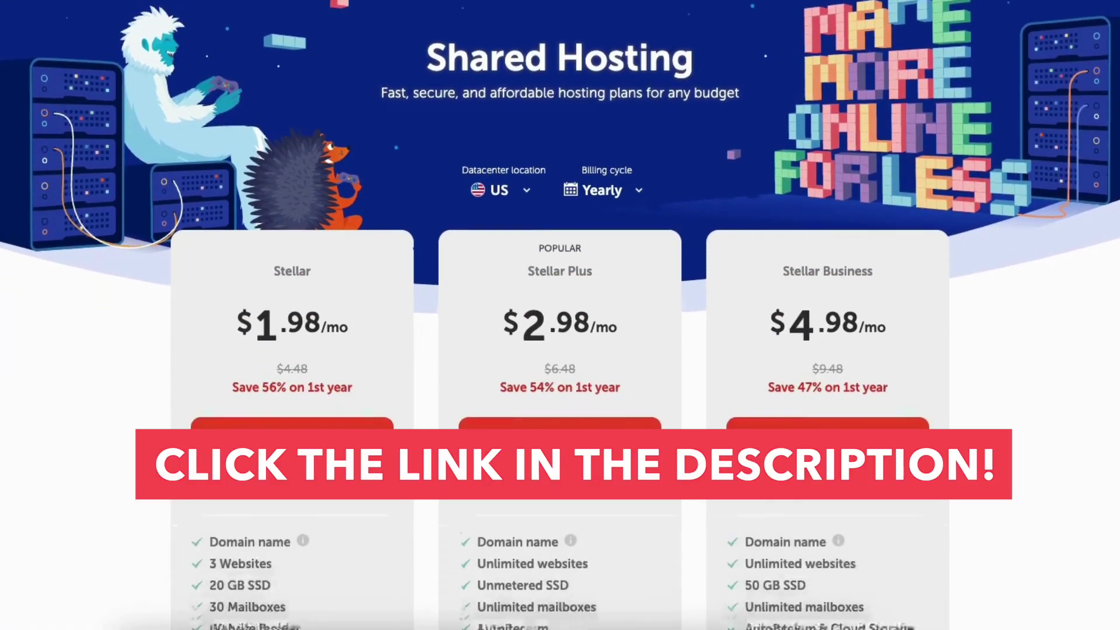
Scroll the Shared Hosting page to features like Free SSL, 24/7 Live Support and cPanel
scroll(560, 315, "down", 15)
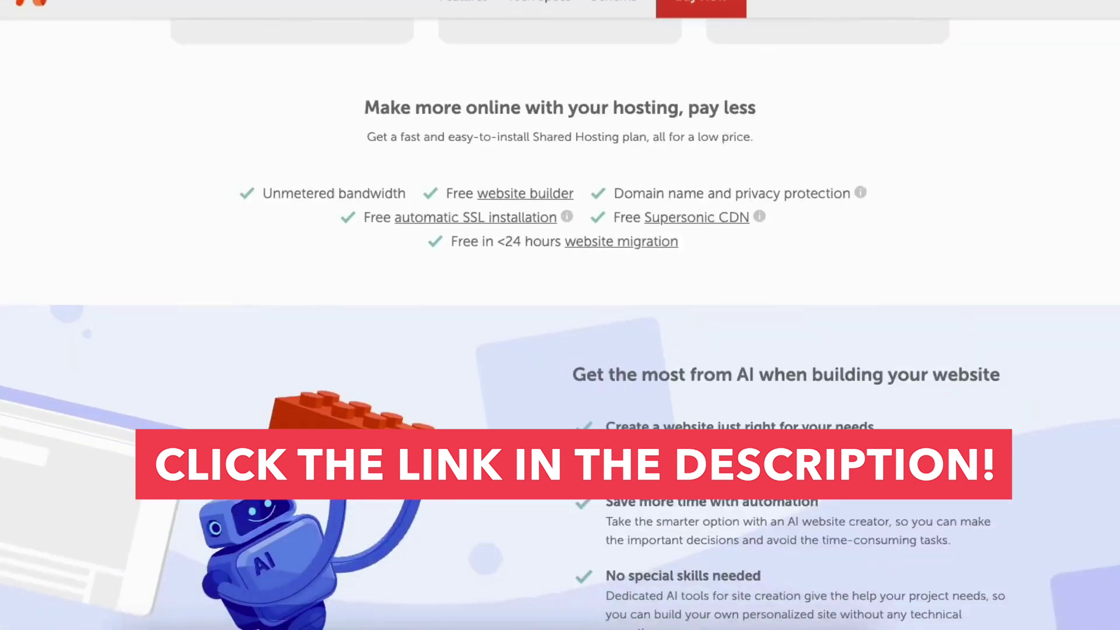
scroll(560, 315, "down", 12)
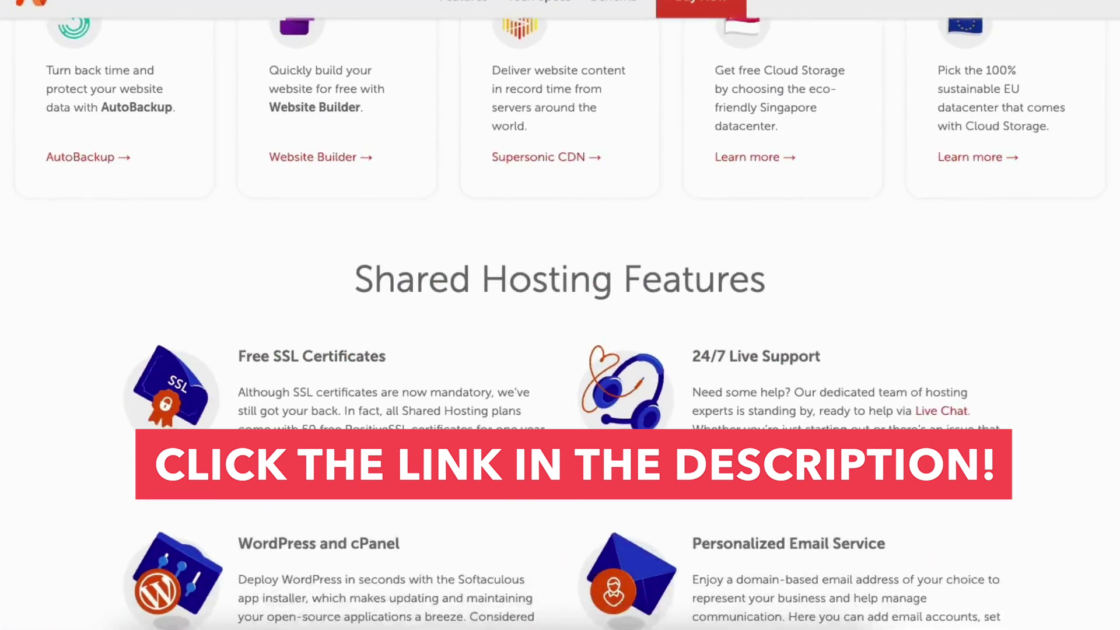